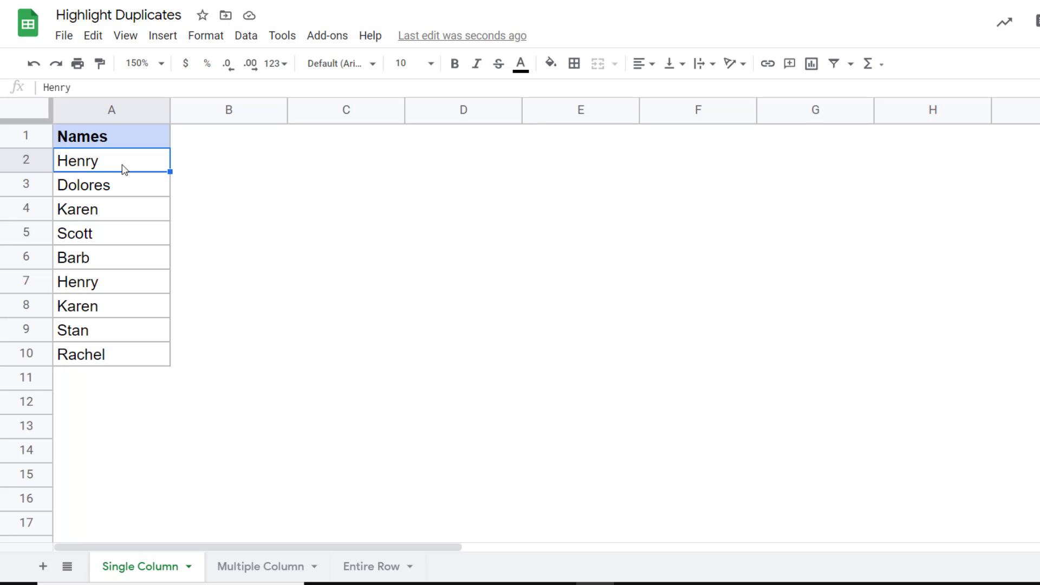
- Enter =COUNTIF($A$2:$A$10,A2) in B2, which counts Henry's 2 occurrences
left_click(191, 164)
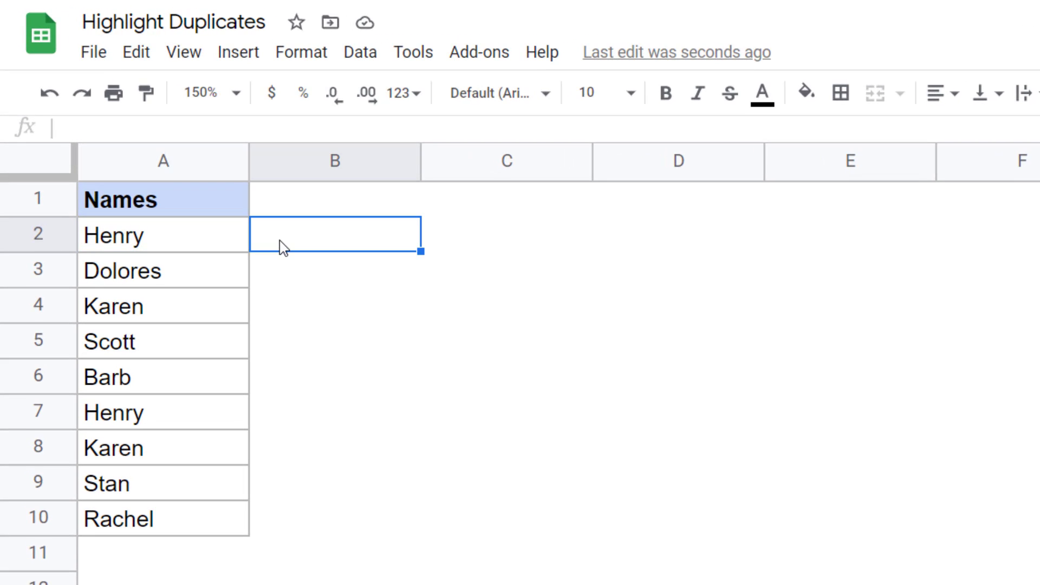
type("=countif")
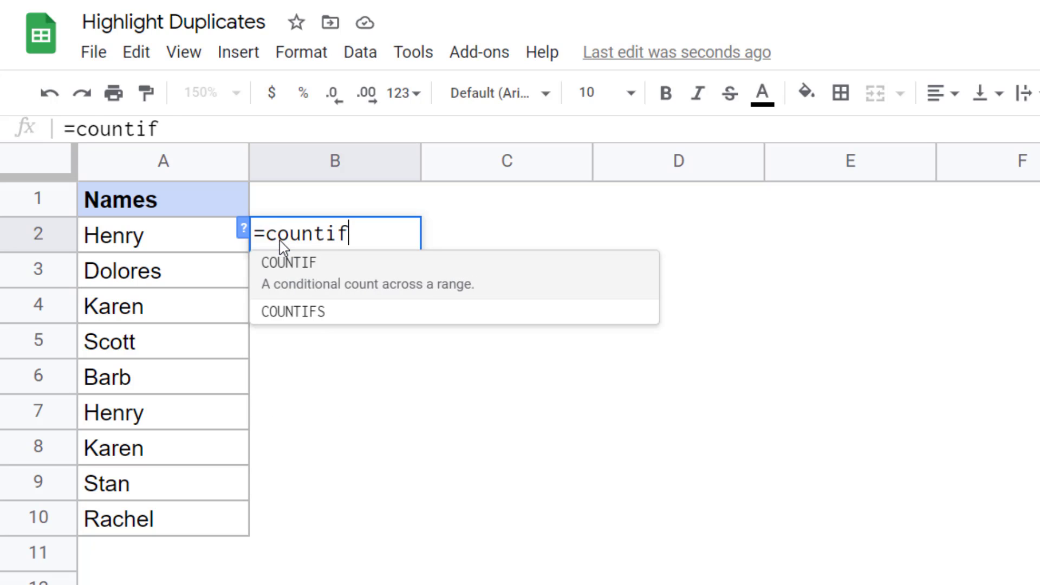
key("Tab")
left_click_drag(189, 241, 184, 535)
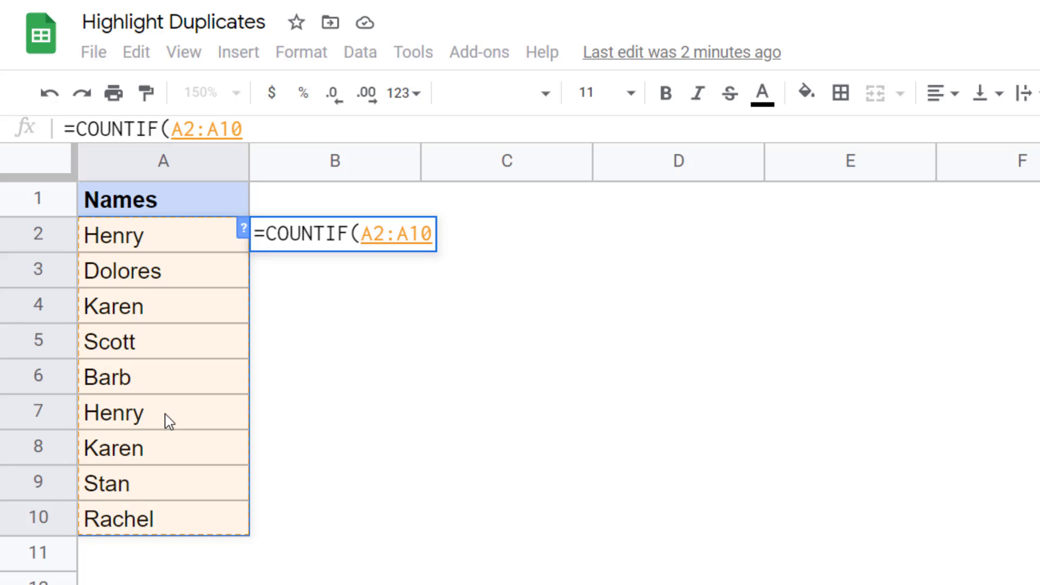
key("F4")
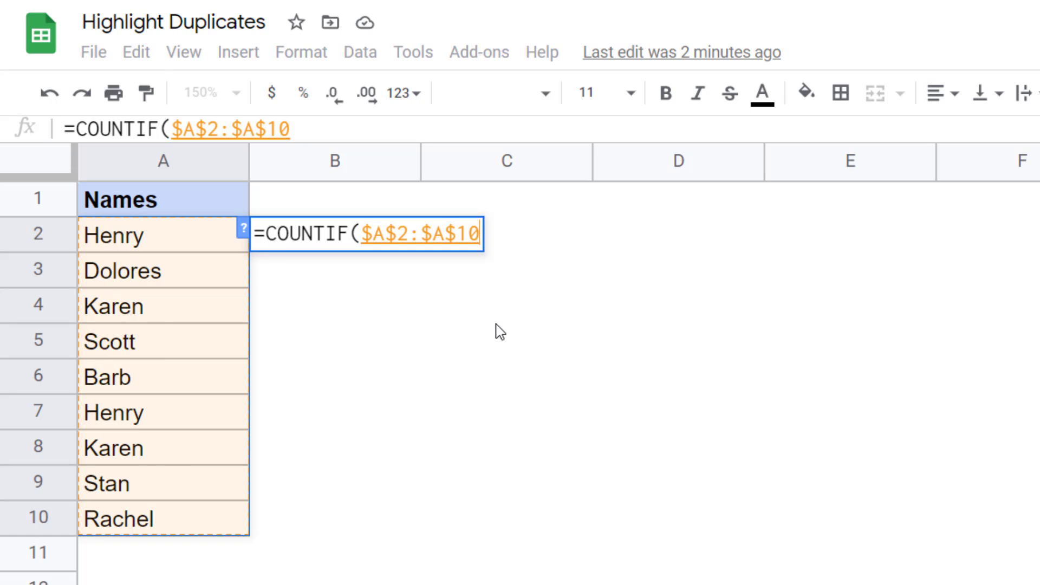
type(",")
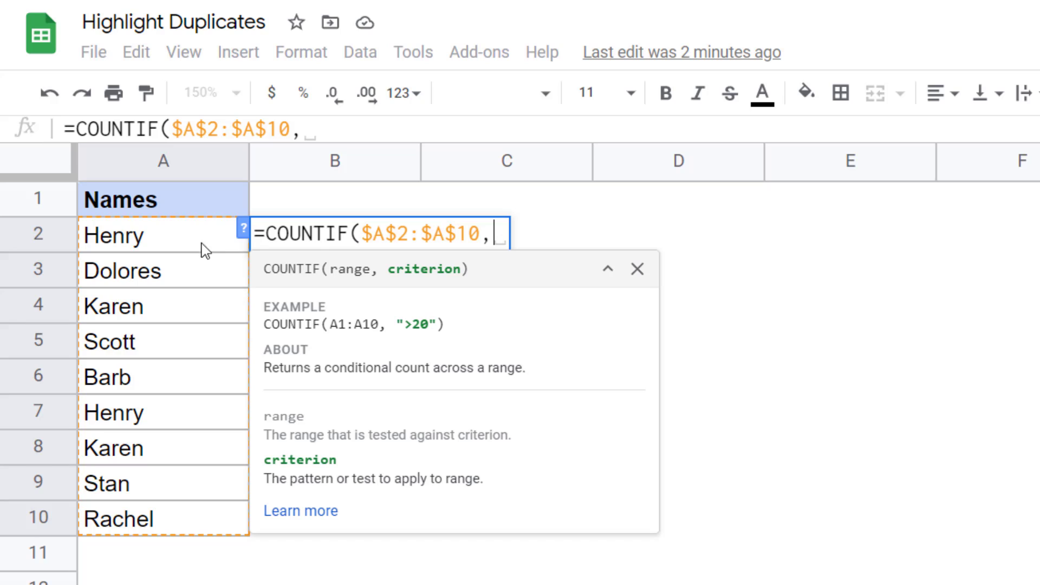
left_click(184, 245)
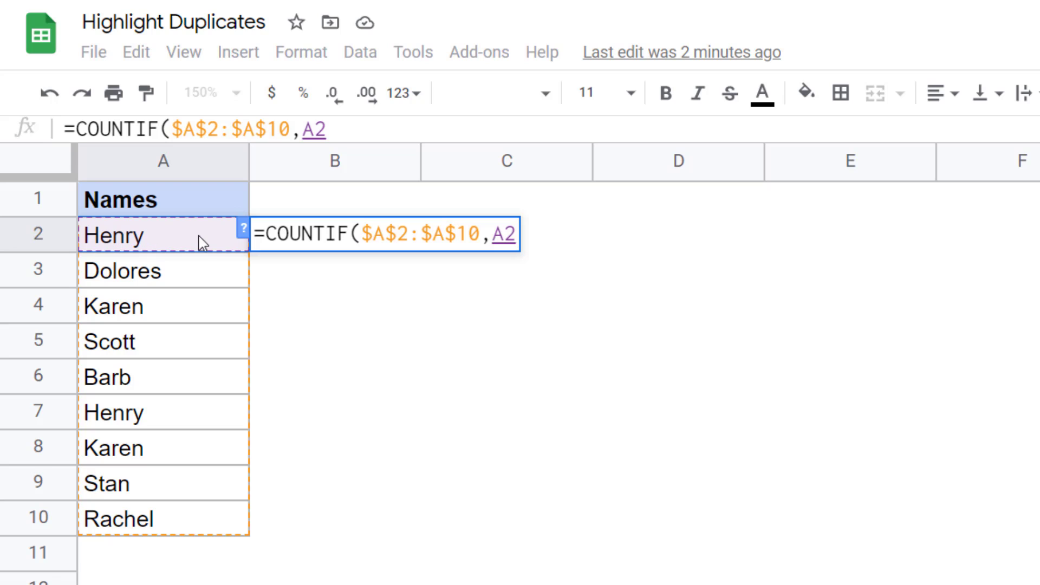
type(")")
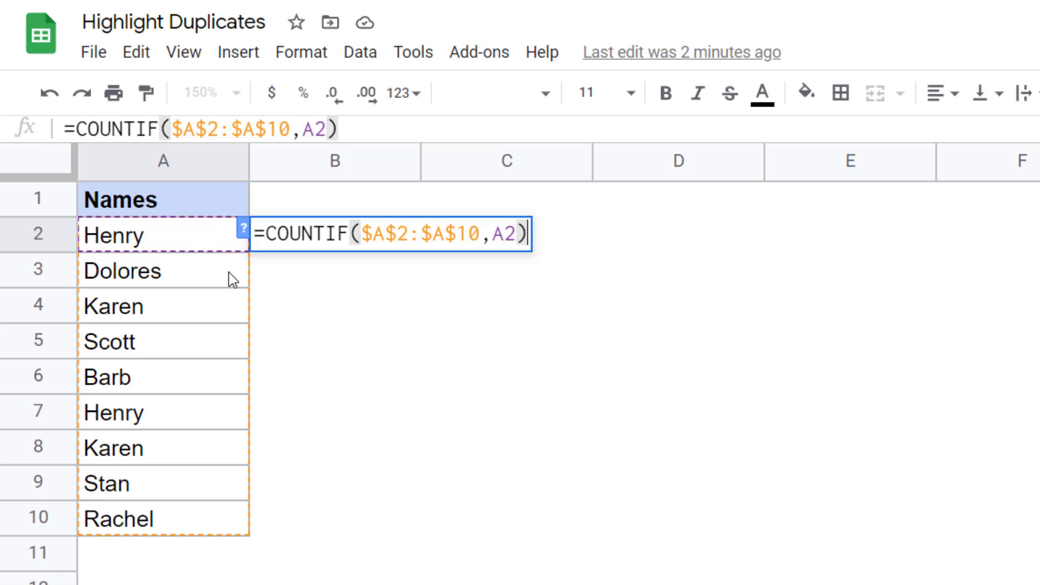
key("Return")
key("Up")
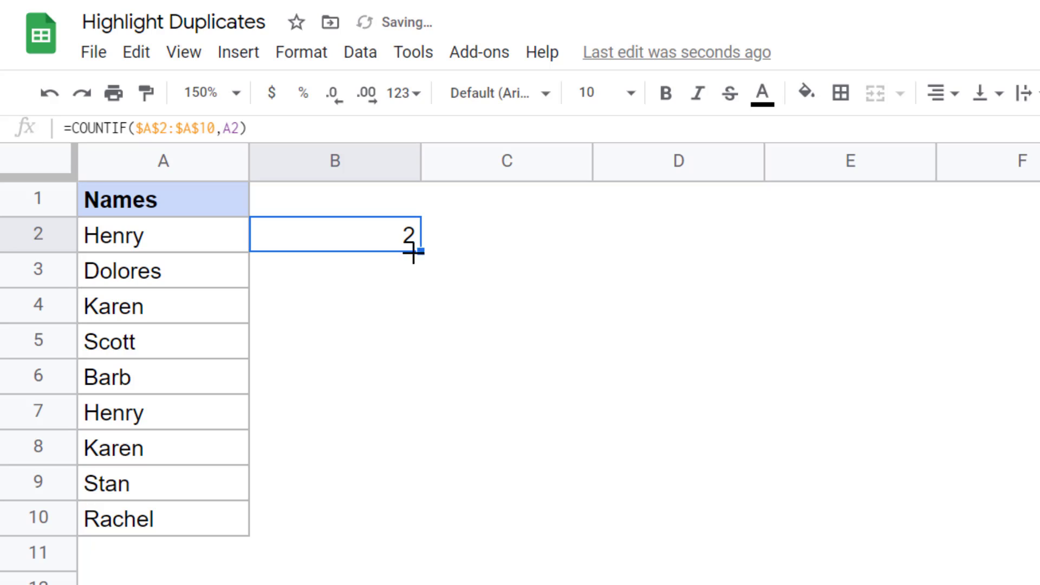
- Fill B2:B10 with =COUNTIF($A$2:$A$10,A2)>1 so repeated names show TRUE
left_click_drag(421, 250, 402, 530)
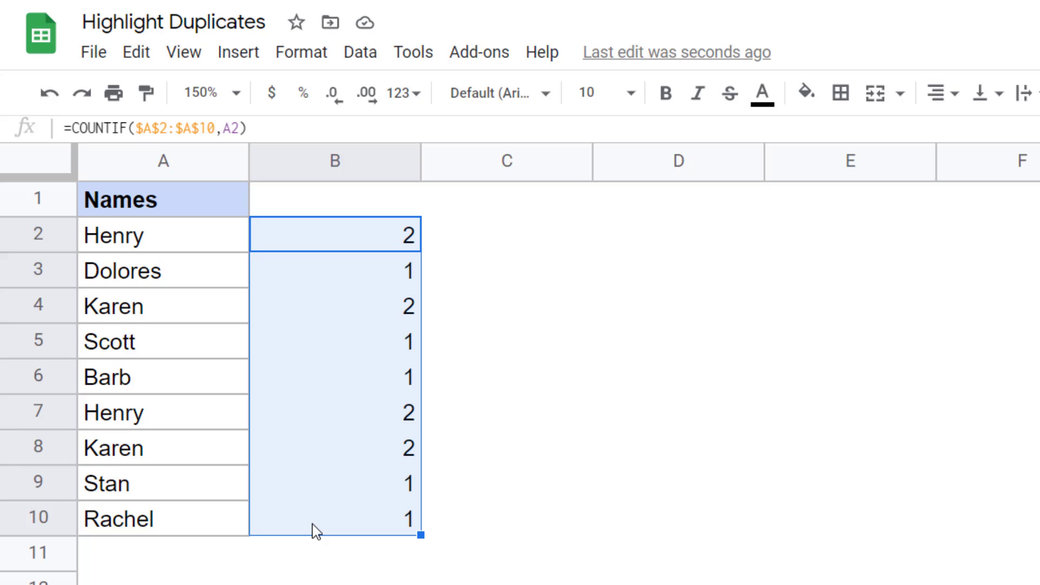
key("F2")
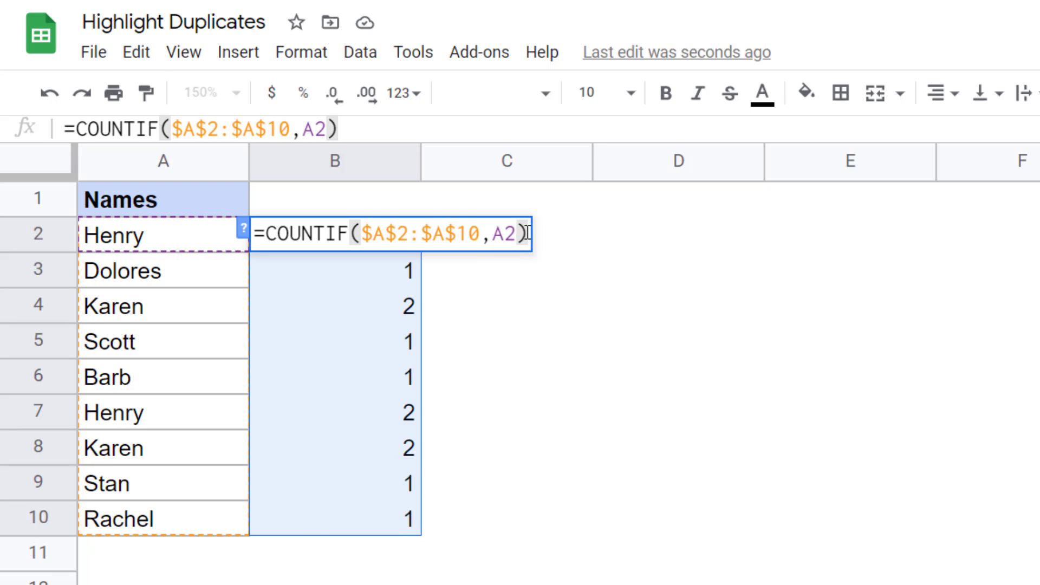
type(">1")
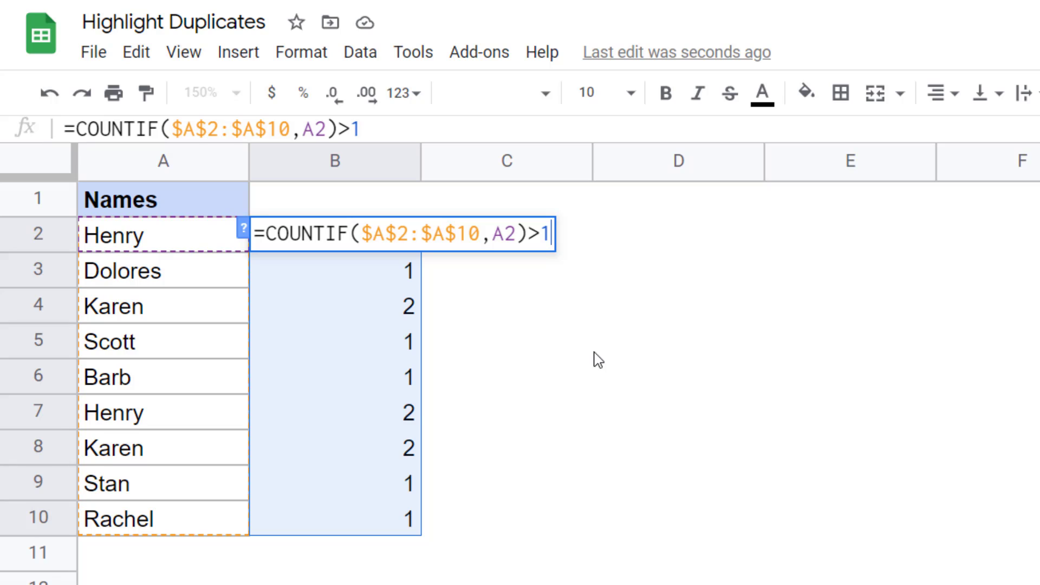
key("Return")
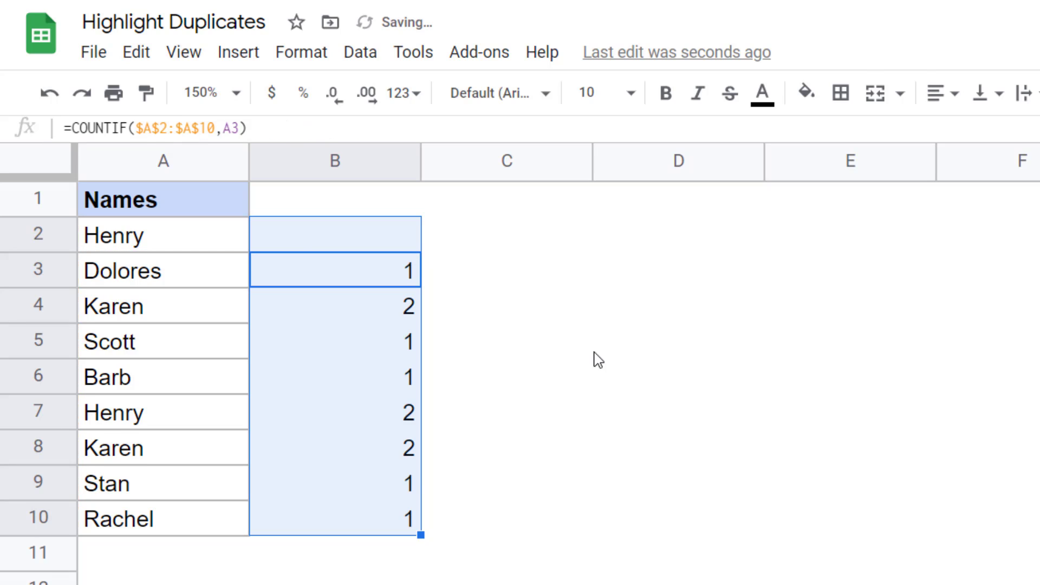
key("Up")
left_click_drag(420, 250, 405, 528)
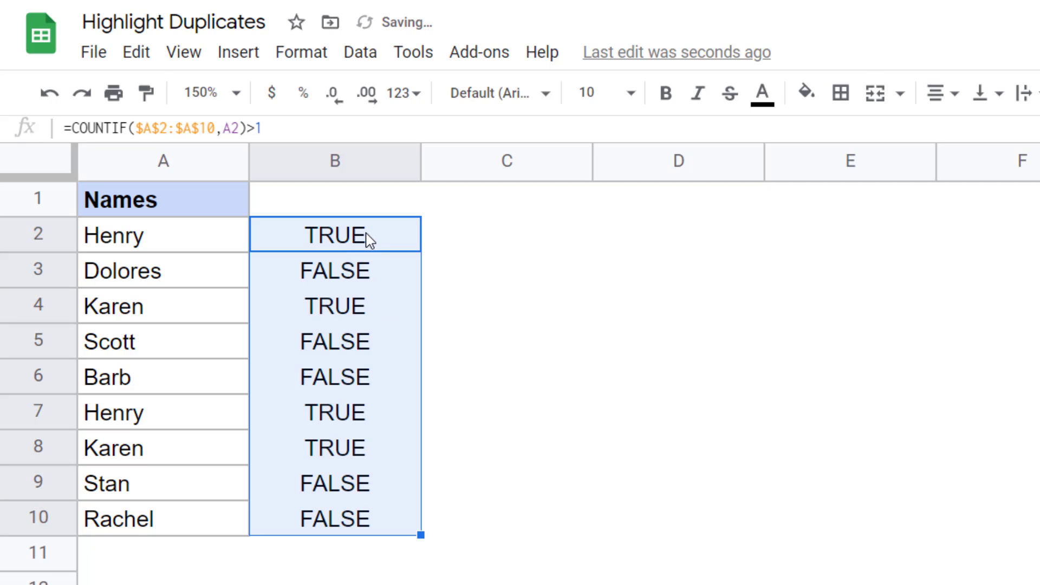
left_click(364, 239)
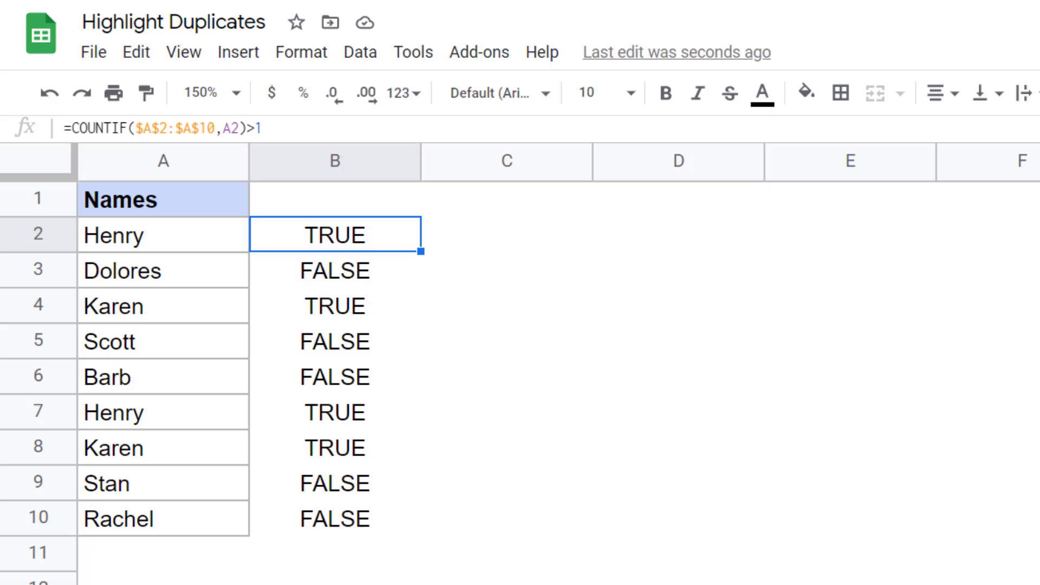
- Copy B2's COUNTIF duplicate formula and select the names in A2:A10
double_click(329, 223)
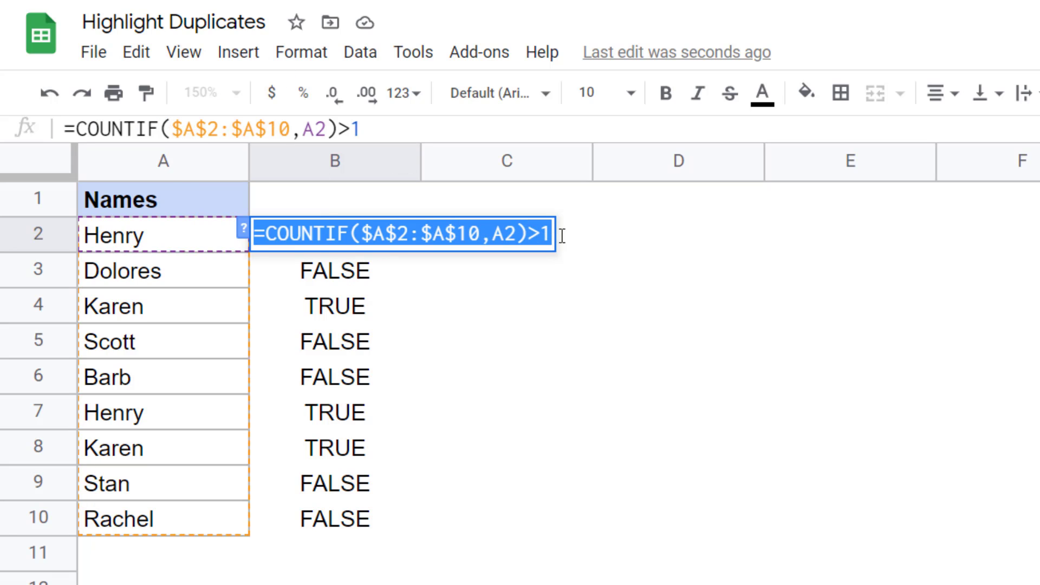
key("Escape")
left_click_drag(195, 248, 185, 525)
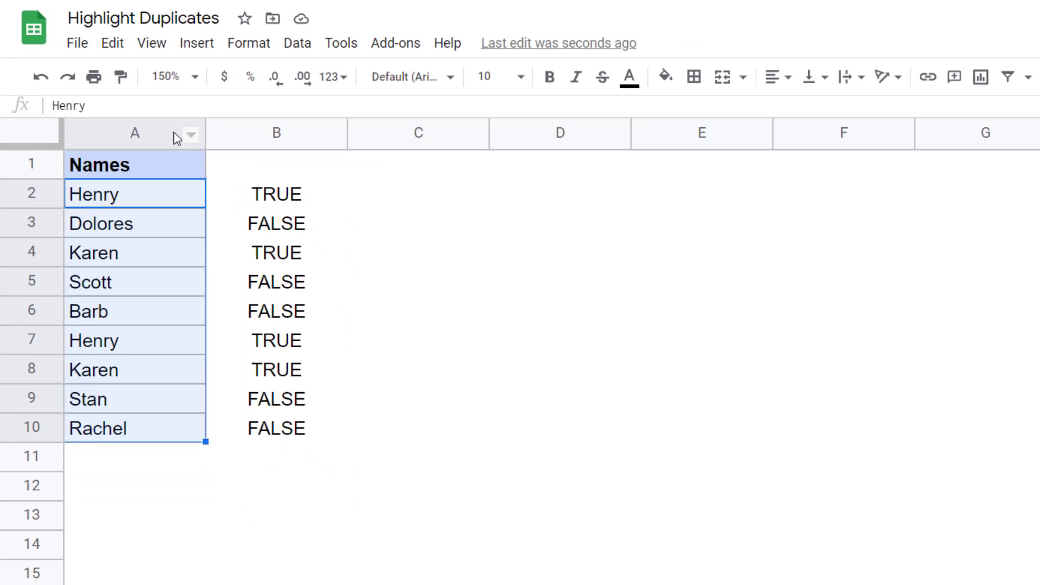
- Add a 'Custom formula is' rule on A2:A10 with the pasted formula, shading duplicates green
left_click(249, 43)
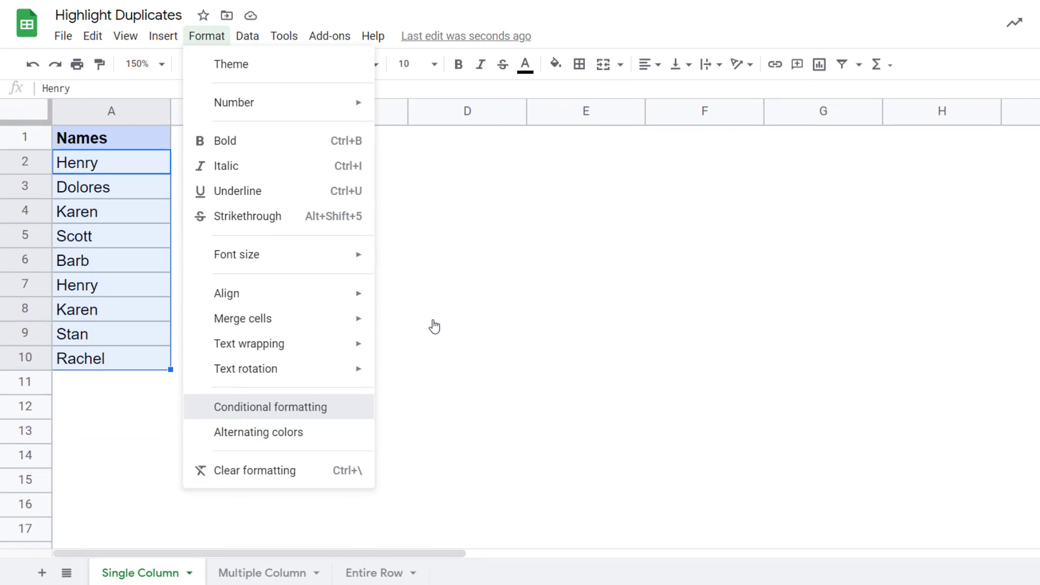
left_click(236, 406)
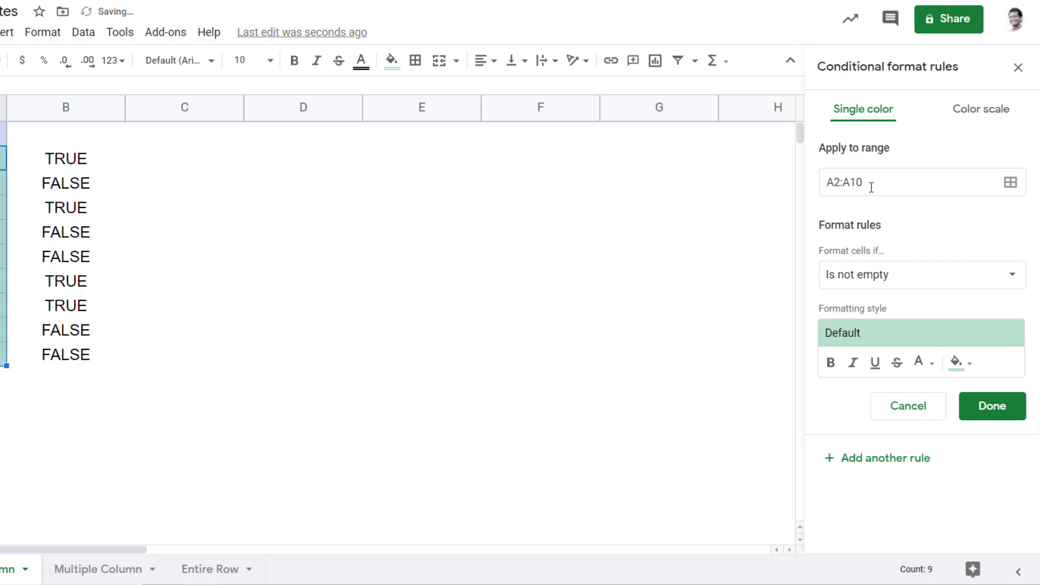
left_click(870, 283)
scroll(895, 411, "down", 3)
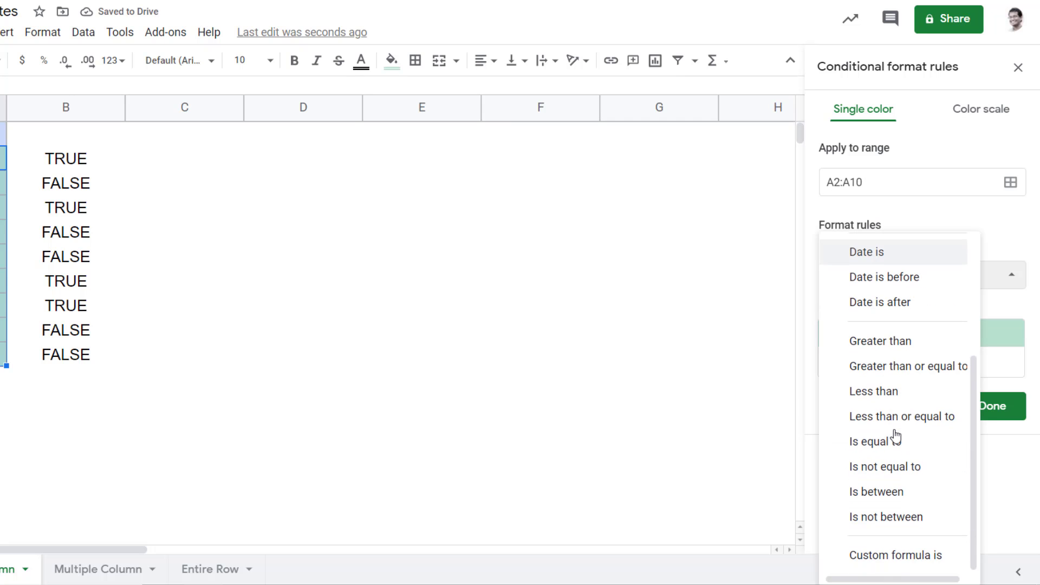
left_click(884, 556)
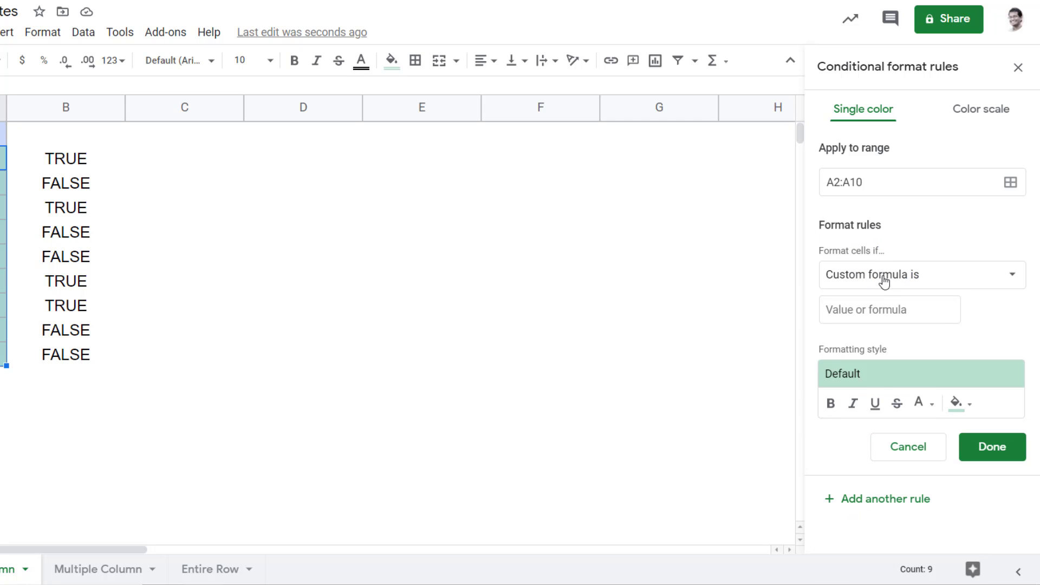
left_click(874, 315)
type("=COUNTIF($A$2:$A$10,A2)>1")
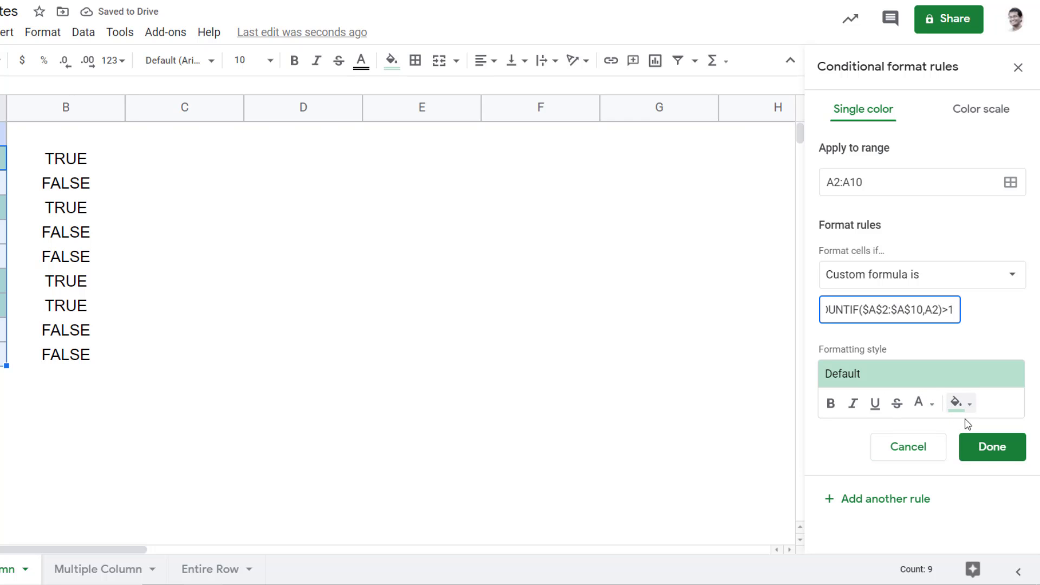
left_click(984, 454)
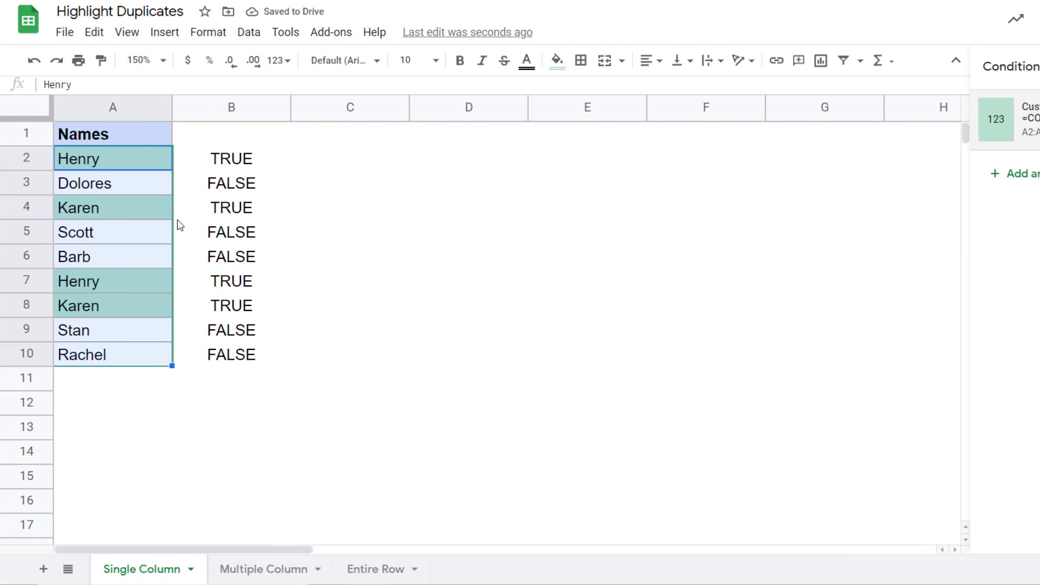
- Clear the TRUE/FALSE helper values in B2:B10 and delete the green duplicate rule
left_click(134, 141)
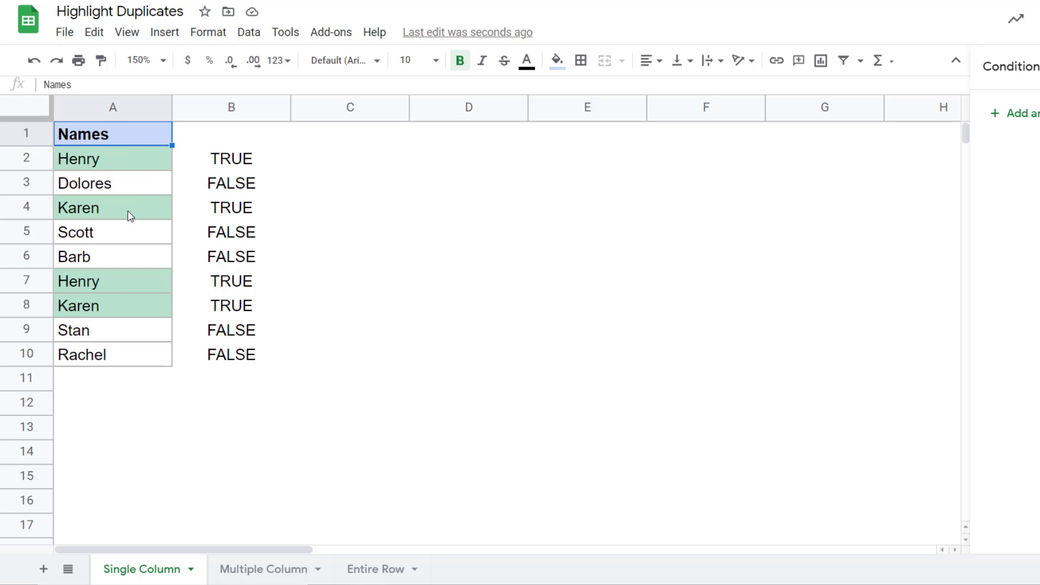
left_click_drag(220, 162, 224, 367)
key("Delete")
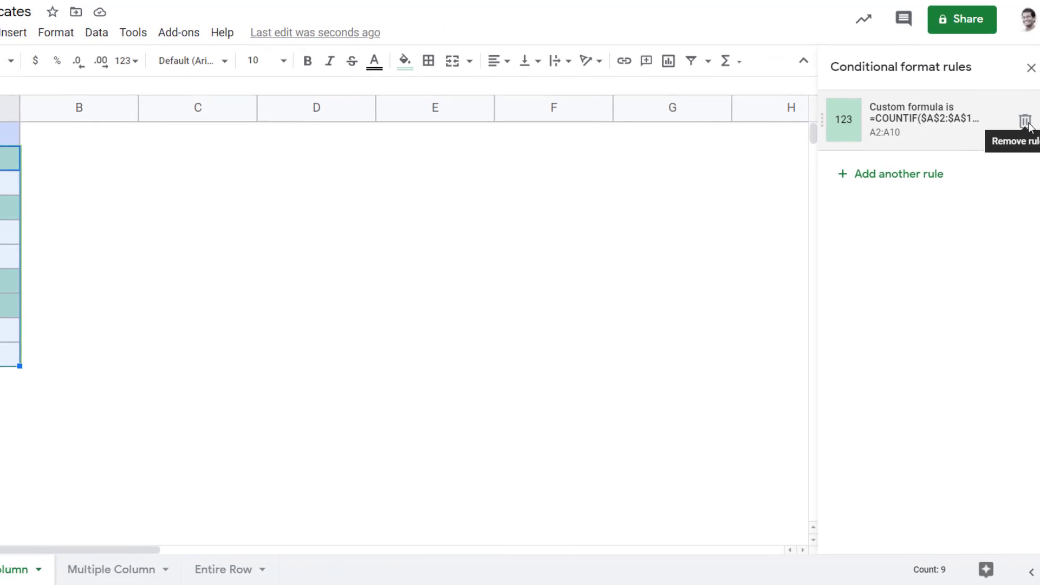
left_click(1011, 120)
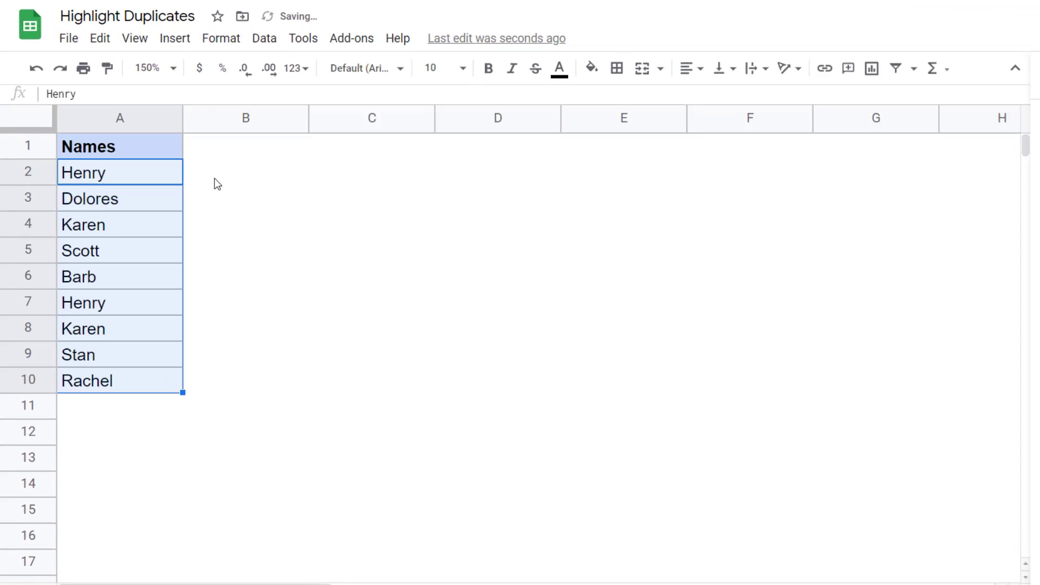
- Start a COUNTIF in B2 with the expanding range $A$2:A2
left_click(38, 163)
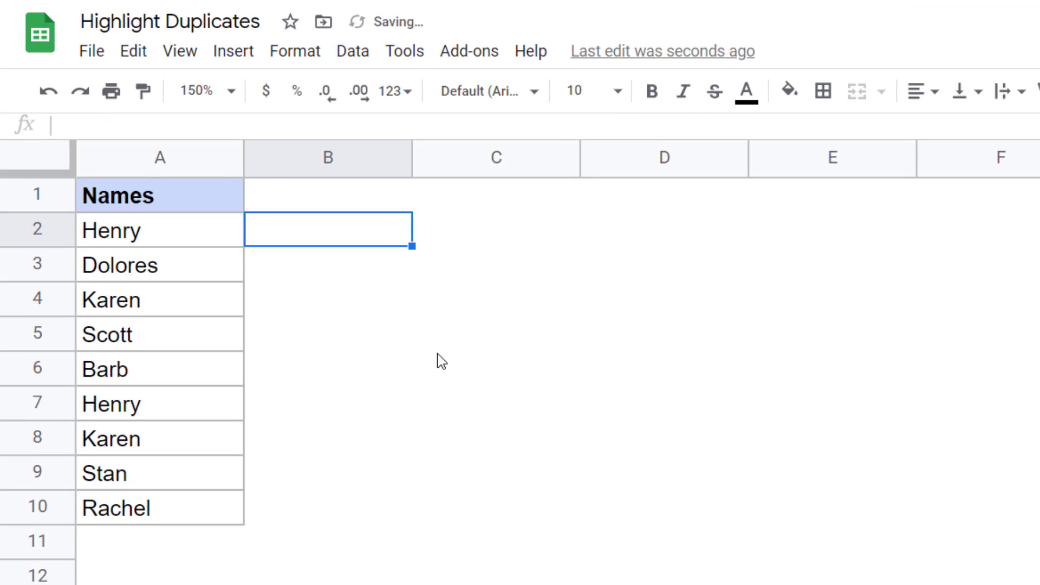
type("=countif(")
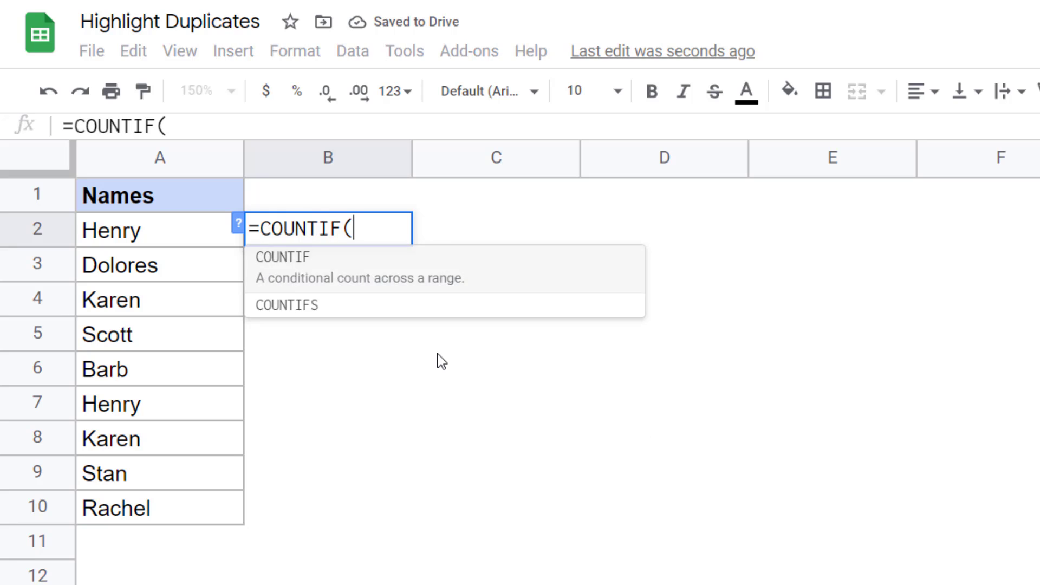
left_click(173, 239)
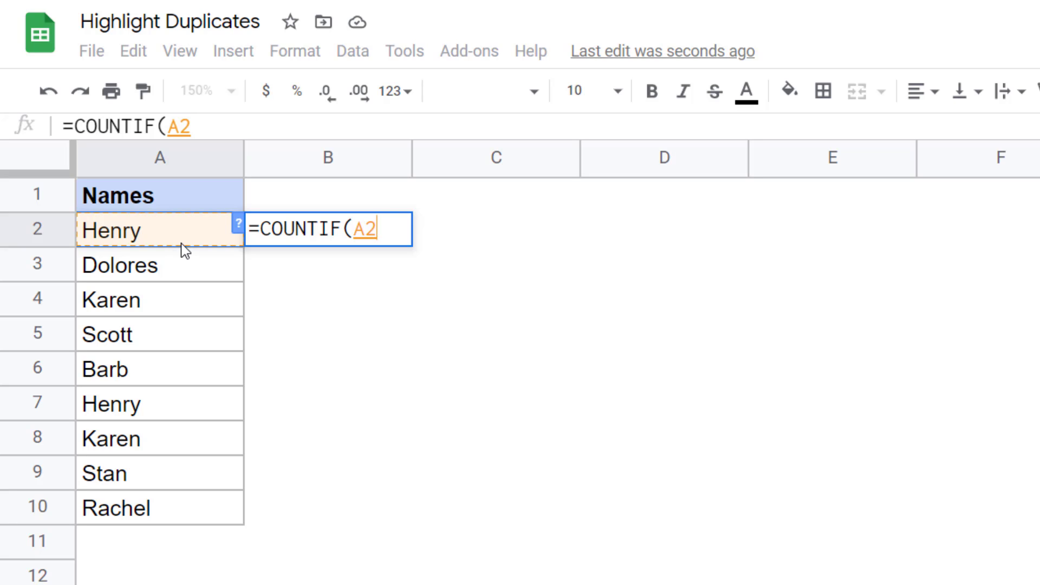
type(":A2")
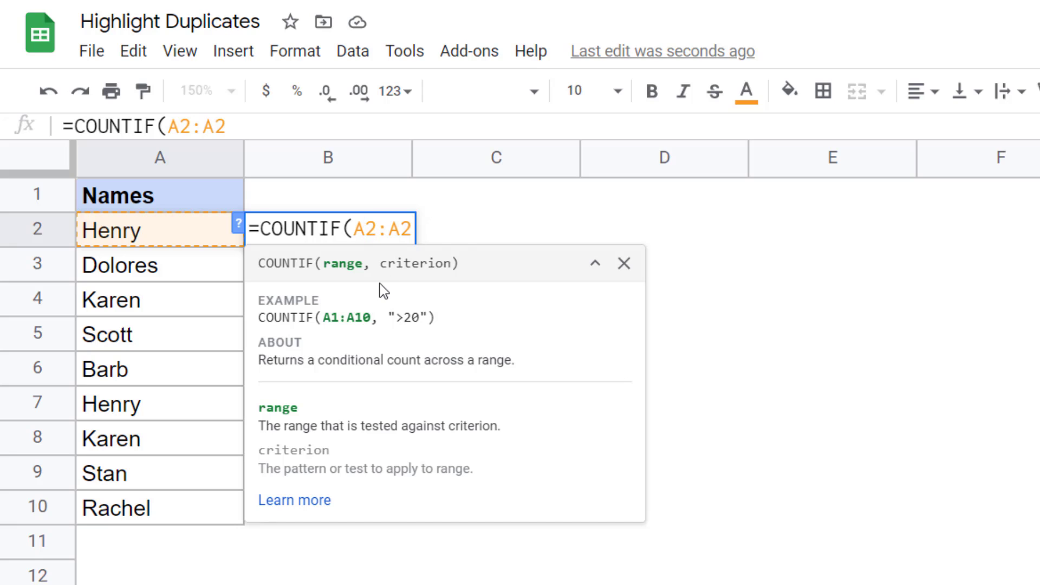
key("F4")
left_click(452, 228)
key("BackSpace")
key("Left")
key("BackSpace")
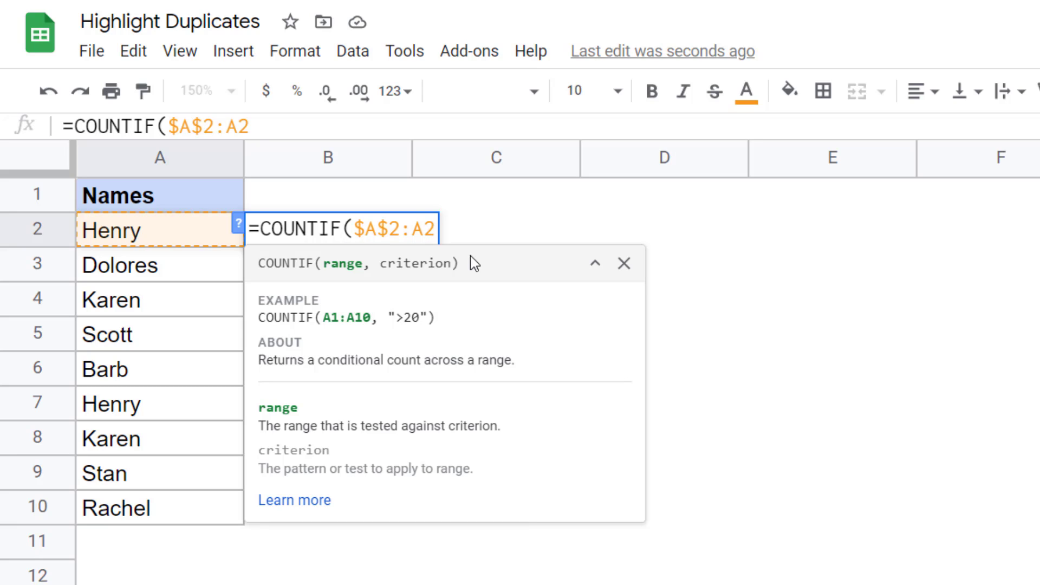
- Add A2 as the criterion, completing =COUNTIF($A$2:A2,A2), which returns 1
type(",")
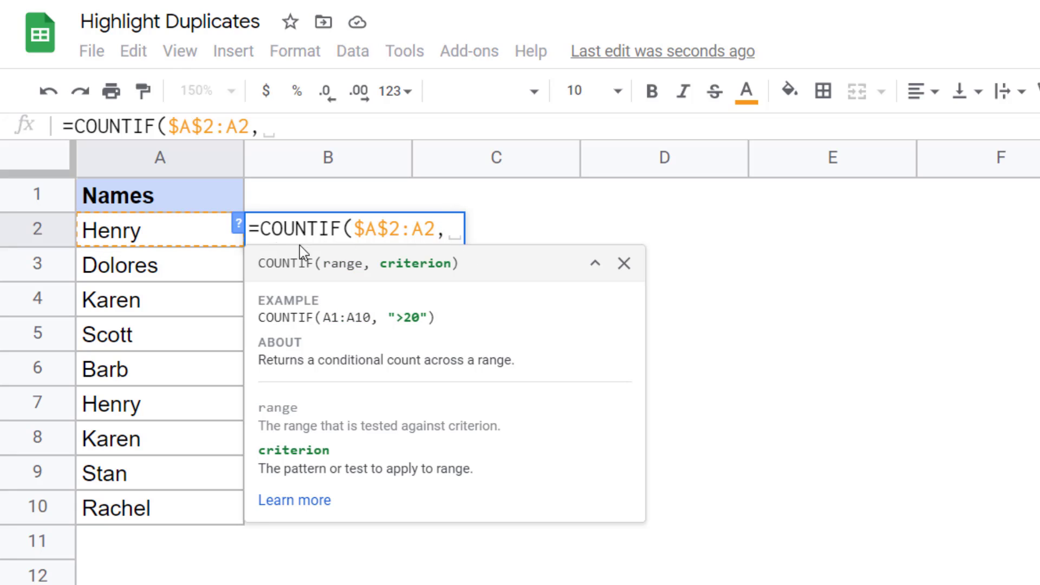
left_click(184, 237)
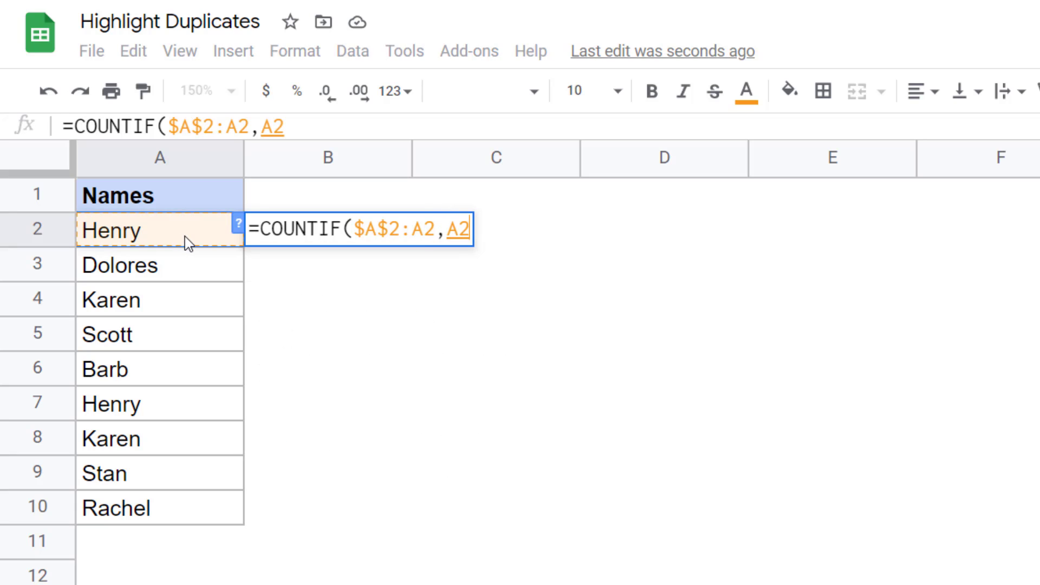
type(")")
key("Return")
key("Up")
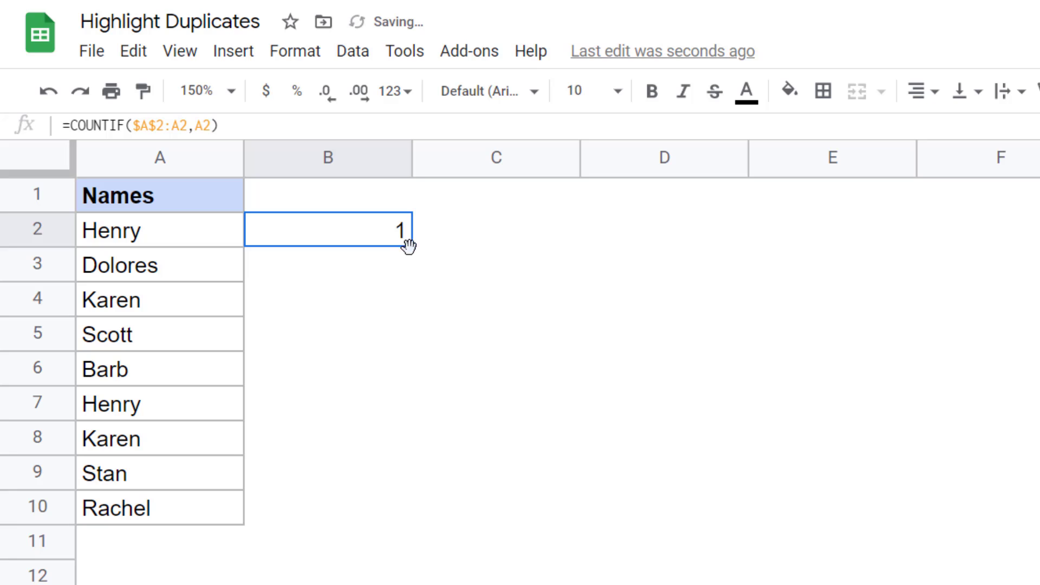
- Fill =COUNTIF($A$2:A2,A2)>1 down B2:B10, flagging the second Henry and Karen TRUE
left_click_drag(408, 244, 404, 514)
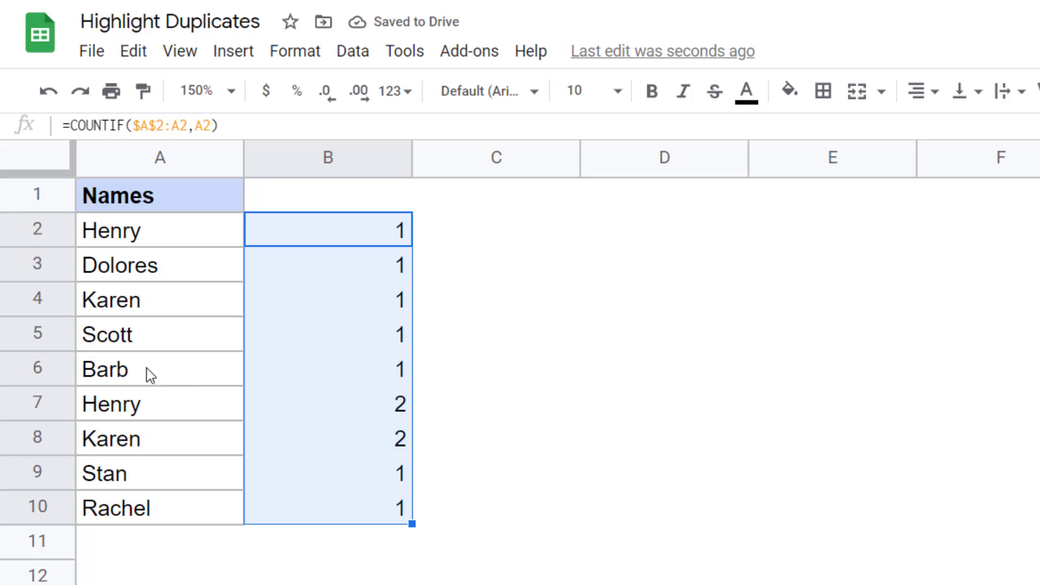
left_click(156, 408)
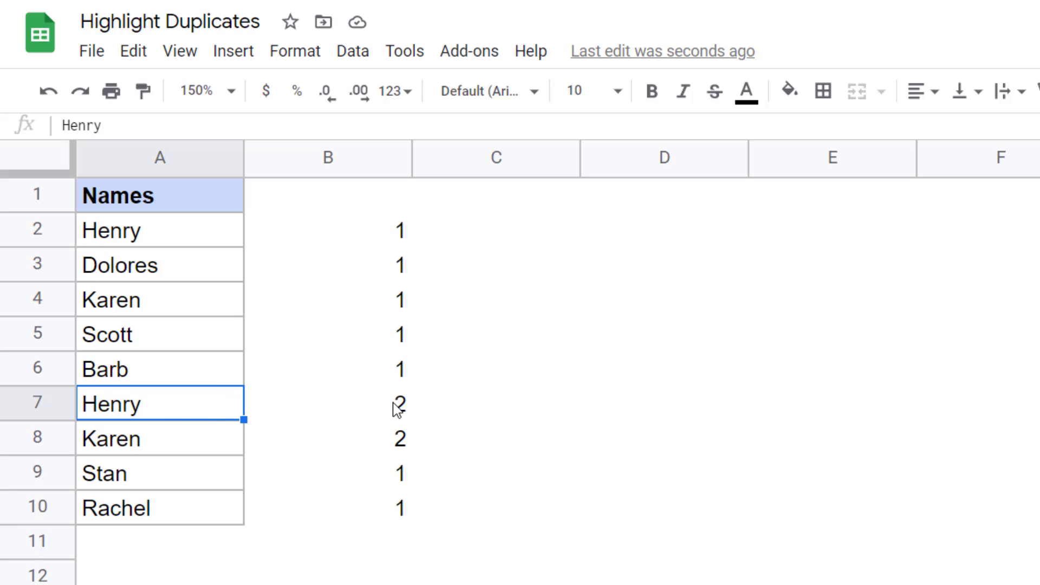
left_click(371, 239)
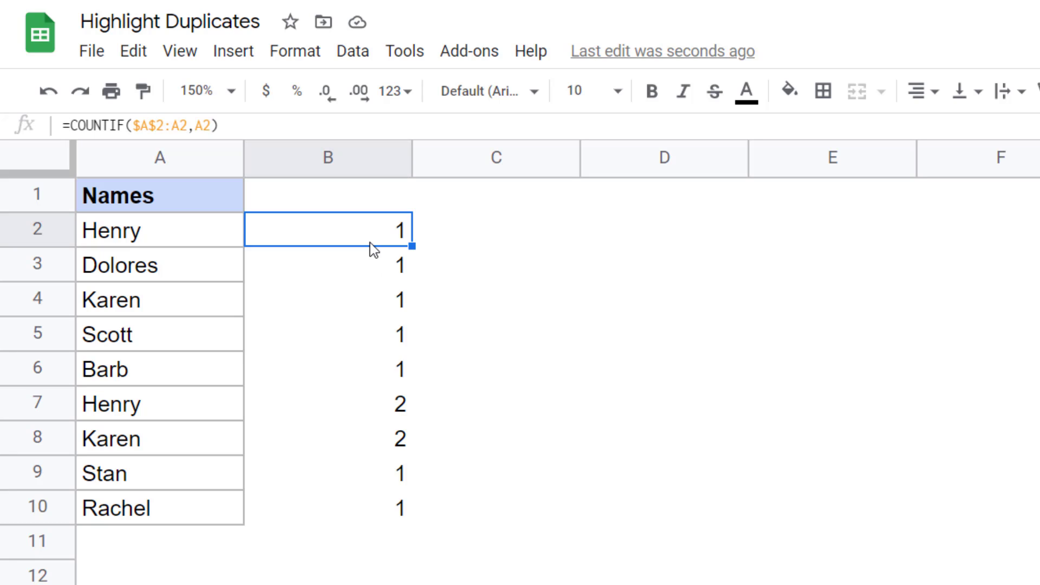
double_click(372, 249)
key("ctrl+a")
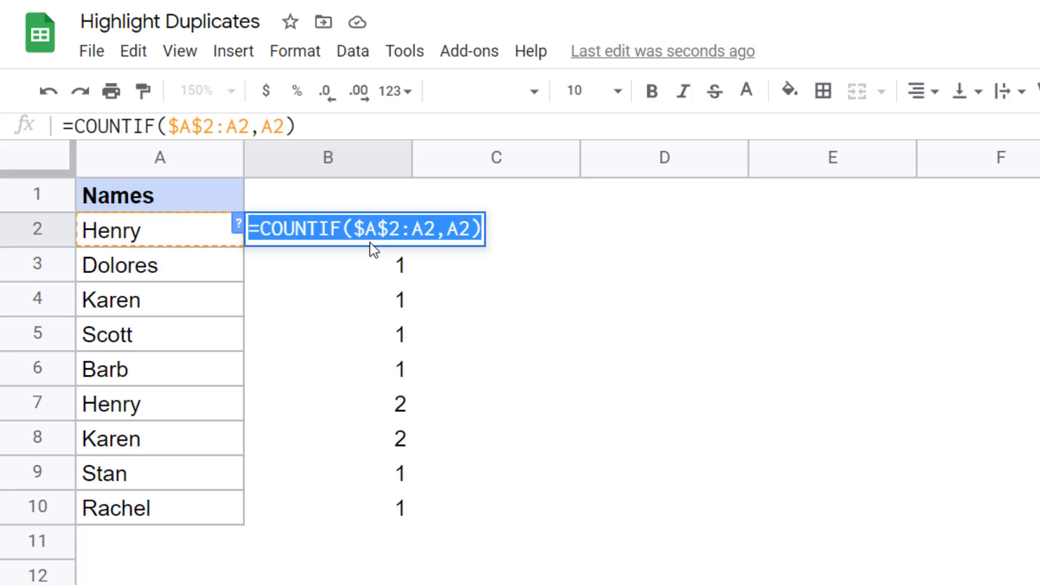
key("End")
type(">")
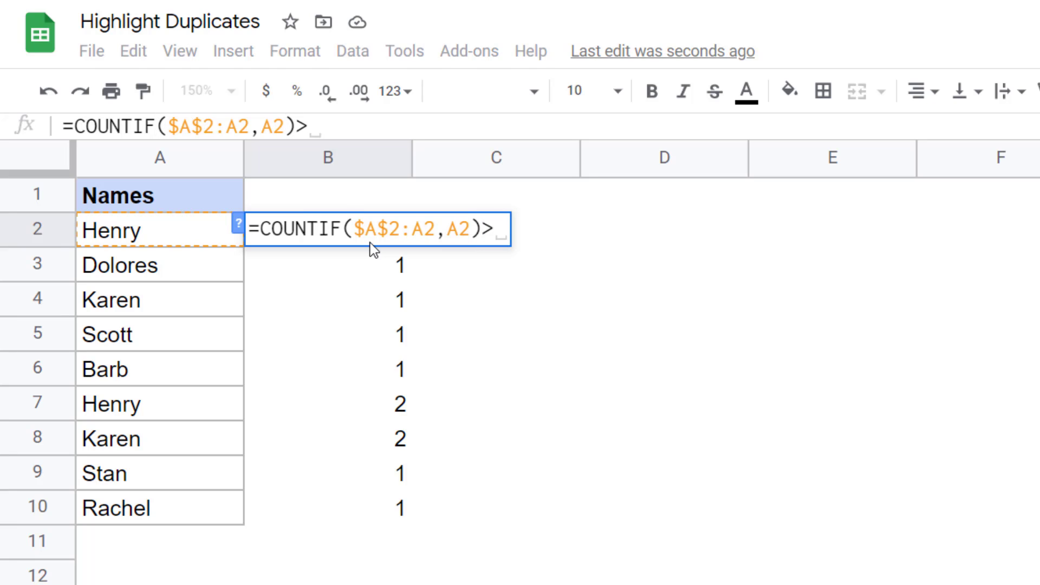
type("1")
key("Return")
left_click(369, 243)
left_click_drag(411, 247, 401, 512)
- Copy B2's formula text and select the names in A2:A10
double_click(292, 231)
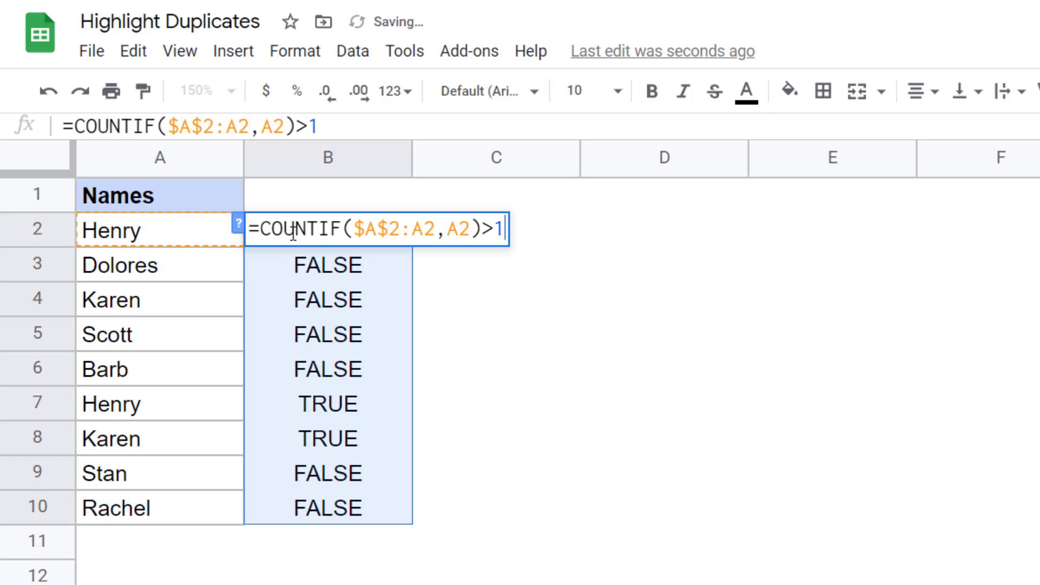
left_click_drag(248, 227, 525, 240)
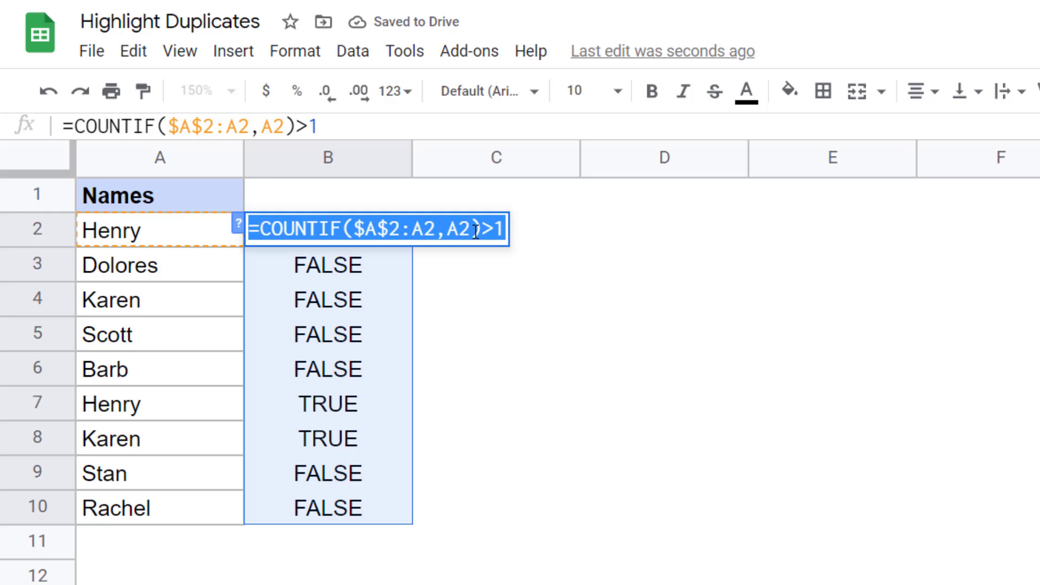
key("ctrl+c")
key("Escape")
left_click_drag(145, 226, 133, 507)
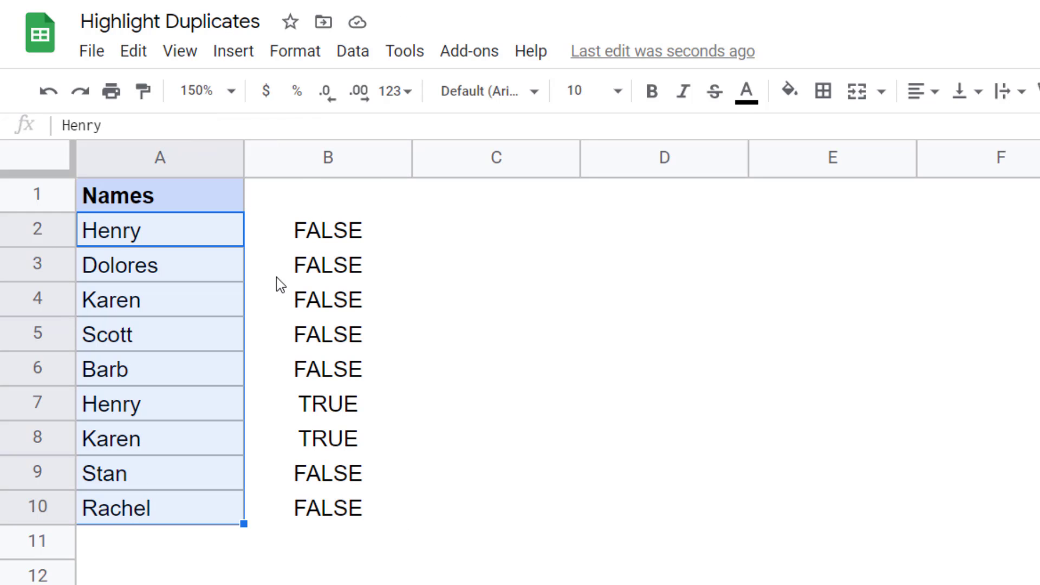
- Add a 'Custom formula is' rule =COUNTIF($A$2:A2,A2)>1 on A2:A10, greening the repeat Henry and Karen
left_click(295, 51)
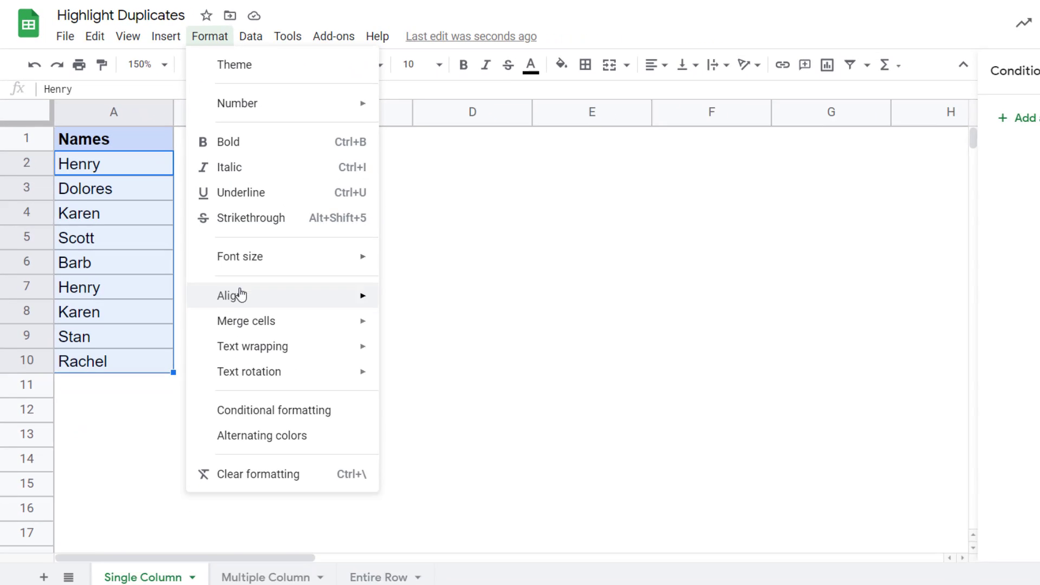
left_click(319, 530)
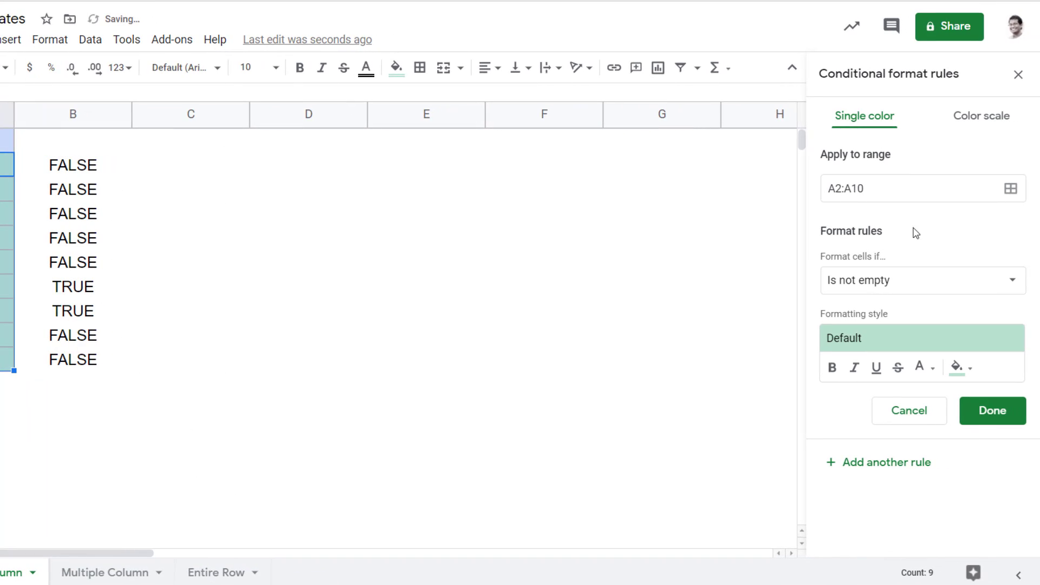
left_click(874, 289)
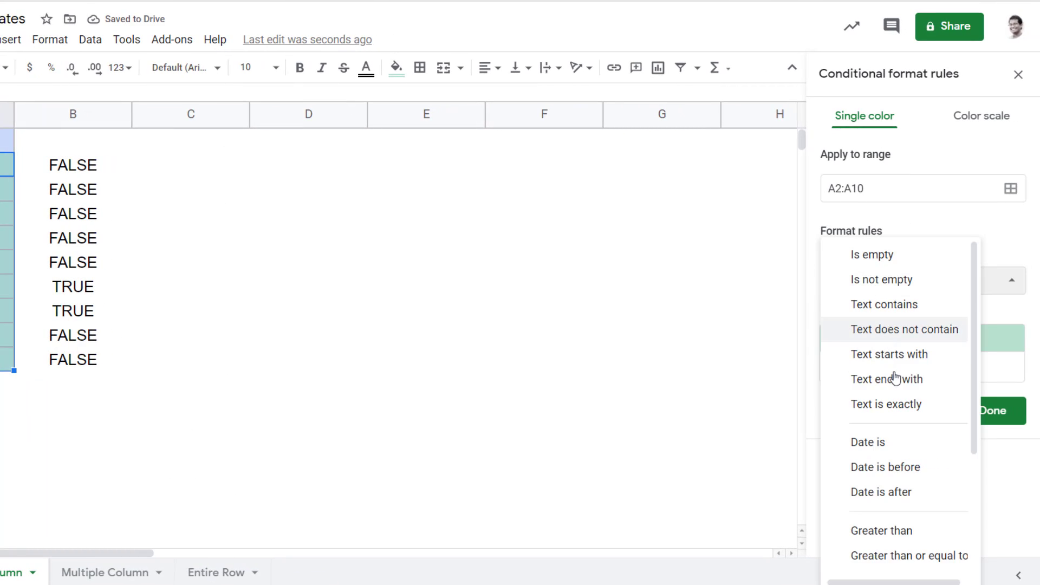
scroll(894, 379, "down", 3)
left_click(889, 559)
left_click(889, 323)
key("ctrl+v")
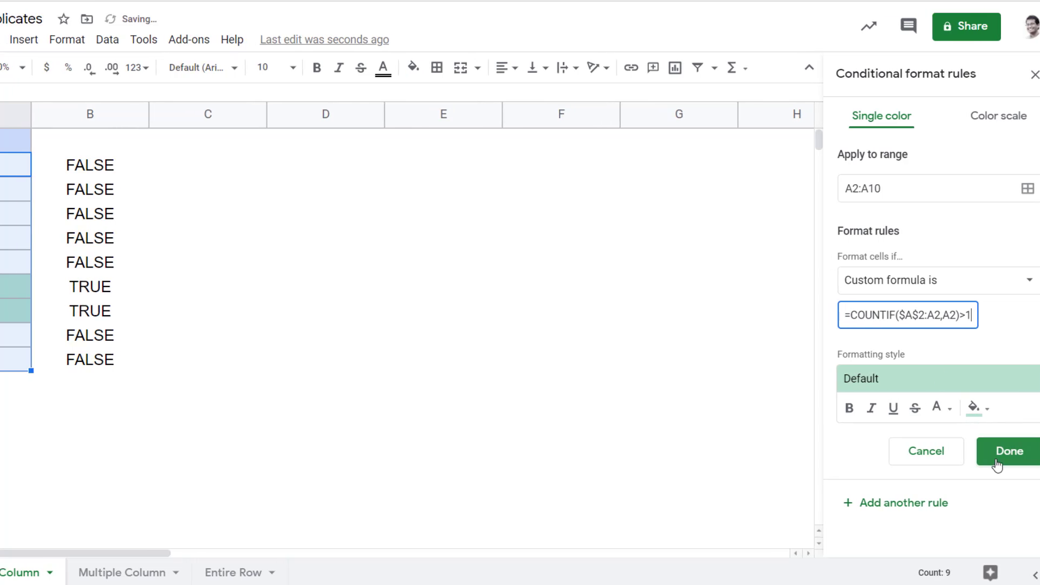
left_click(990, 453)
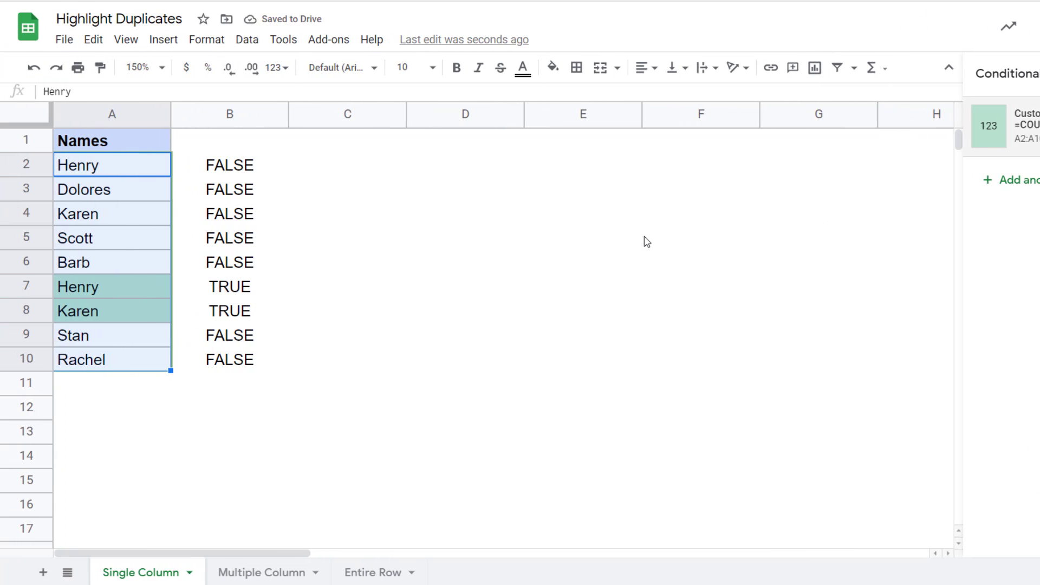
left_click(125, 286)
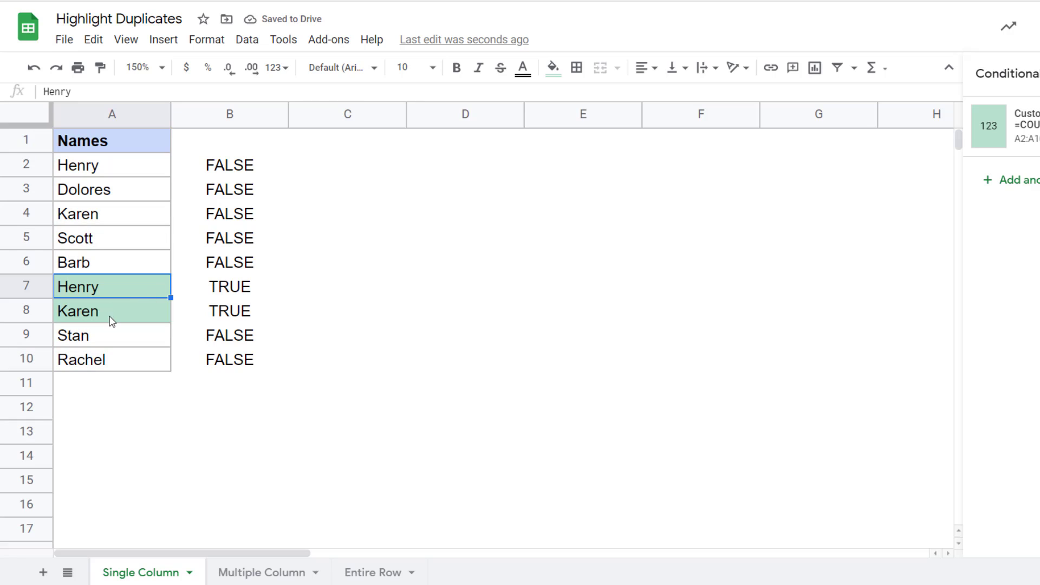
left_click(114, 312)
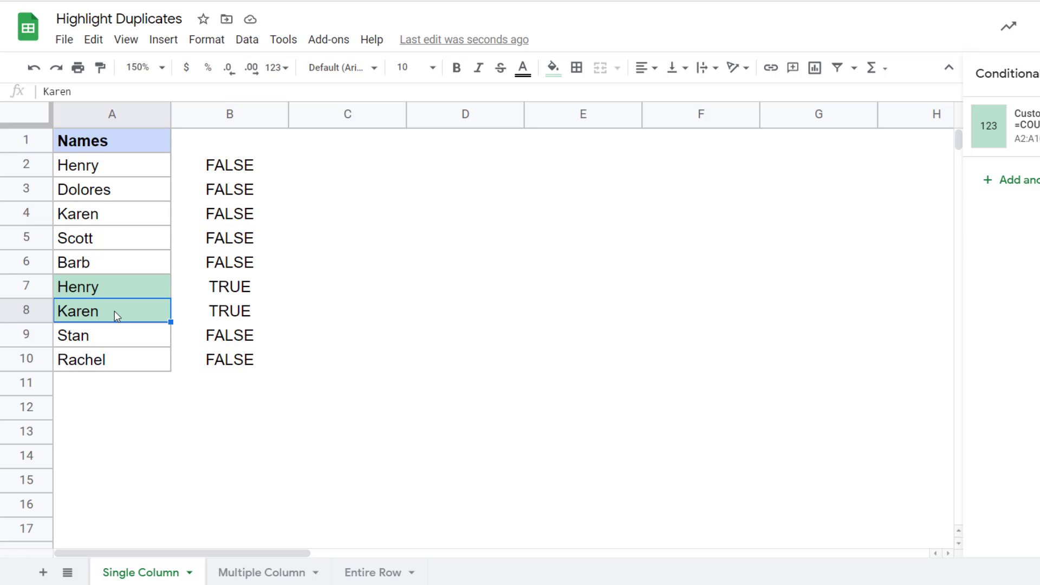
- Open the Multiple Column sheet and review the names in A2:C10, such as Heather in A7 and C10
left_click(257, 575)
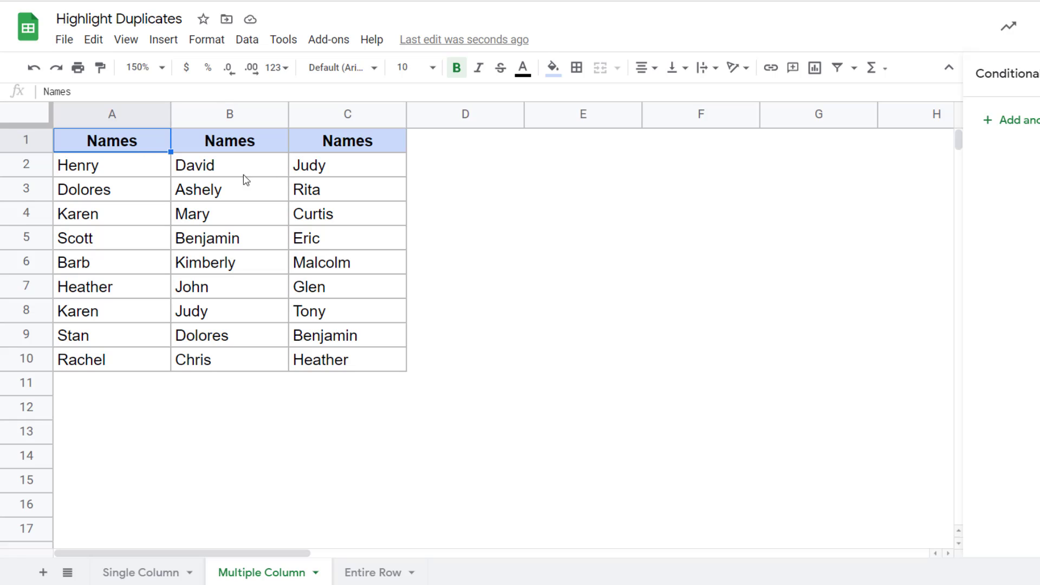
left_click_drag(144, 172, 143, 359)
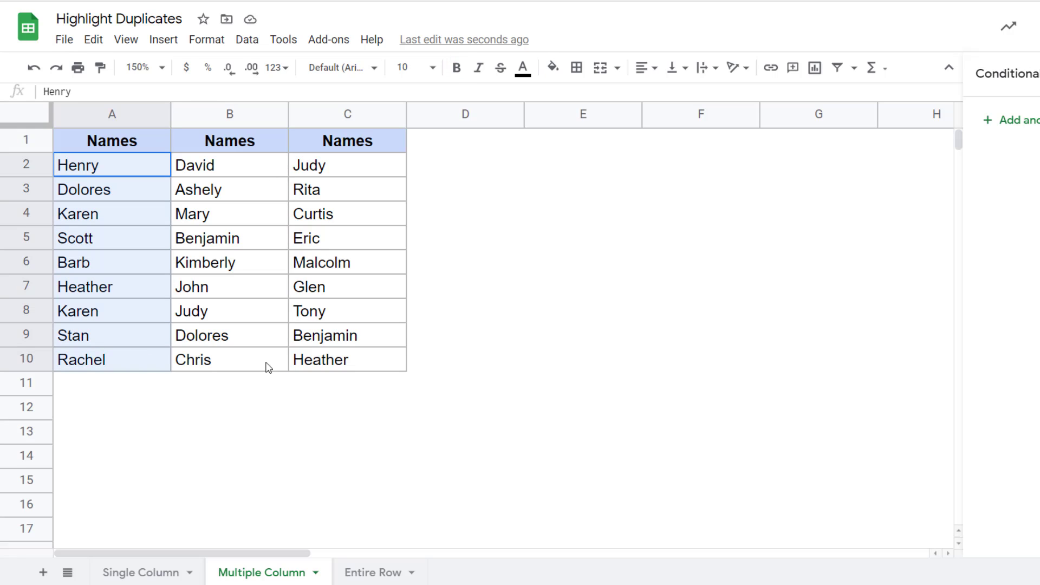
left_click_drag(268, 367, 320, 364)
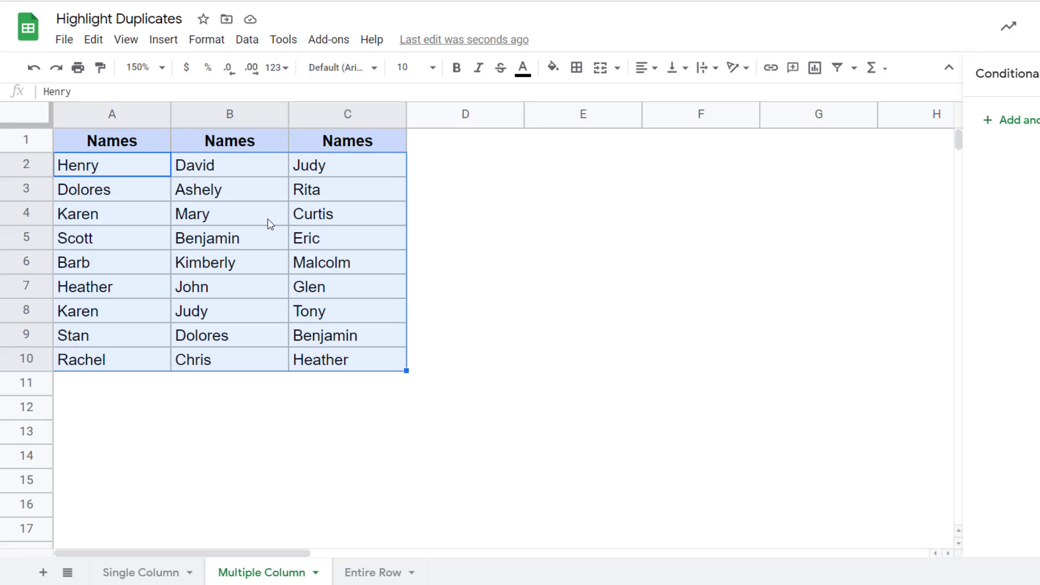
left_click(112, 288)
left_click_drag(128, 172, 121, 367)
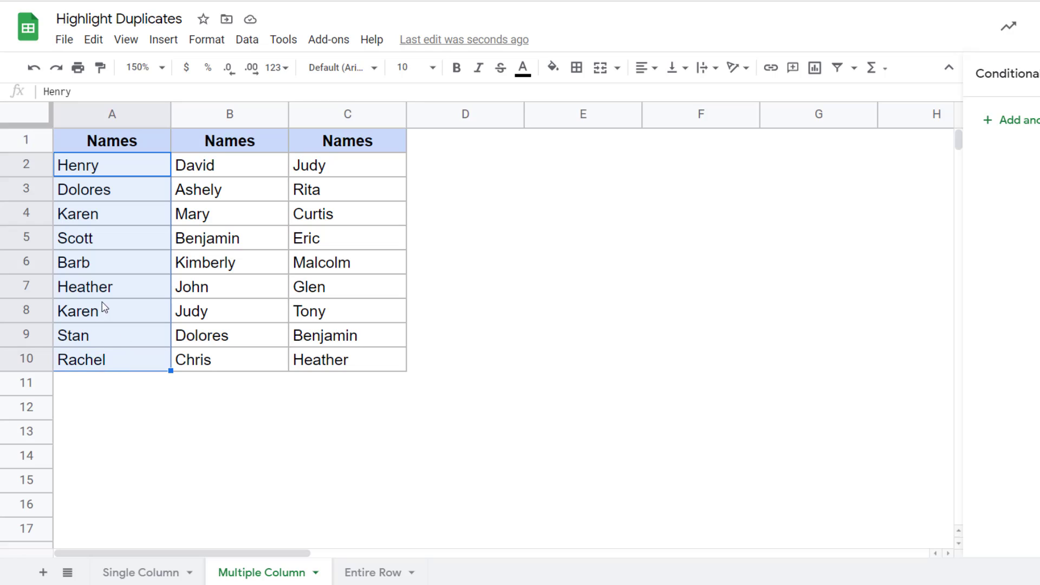
left_click(325, 365)
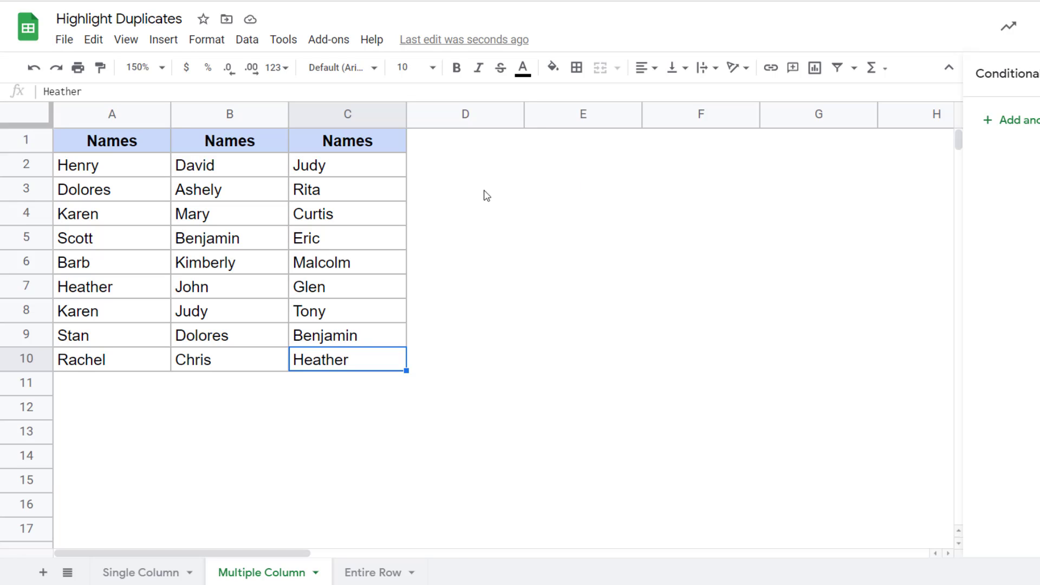
left_click(455, 171)
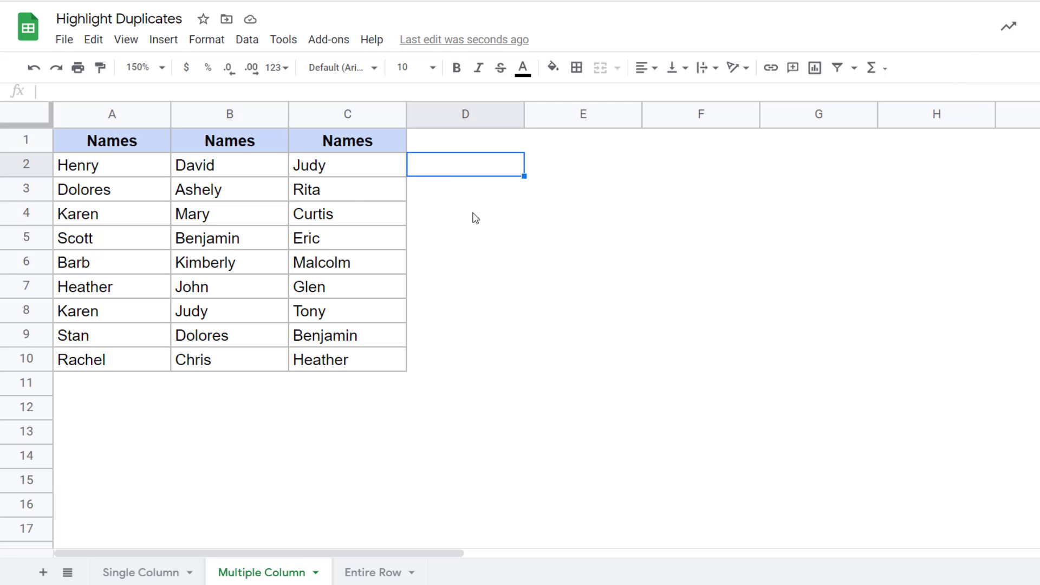
- Enter =COUNTIF($A$2:$C$10,A2) in D2 and fill it across D2:F10
type("=cont")
key("BackSpace")
key("BackSpace")
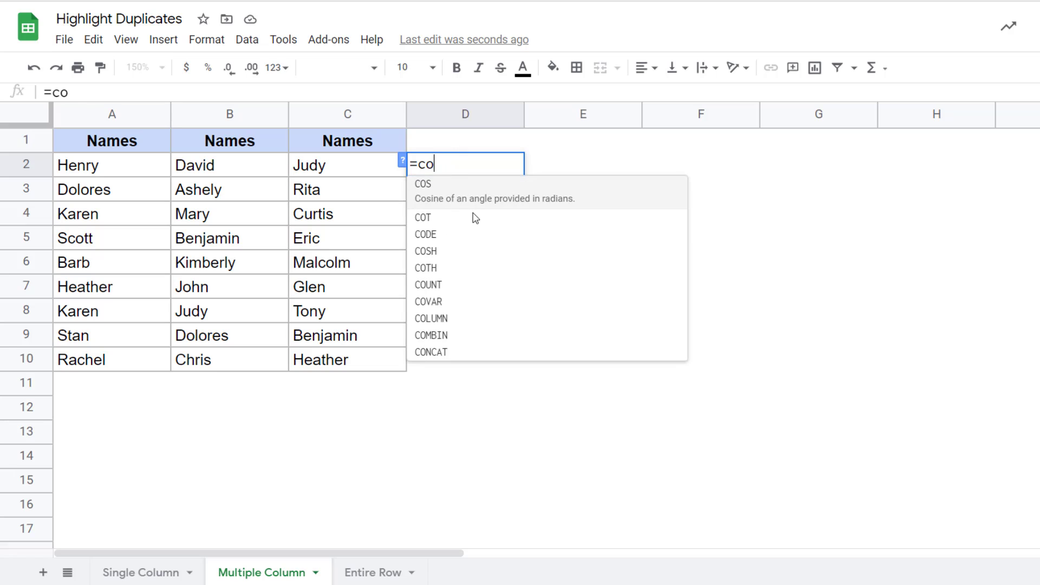
type("untif")
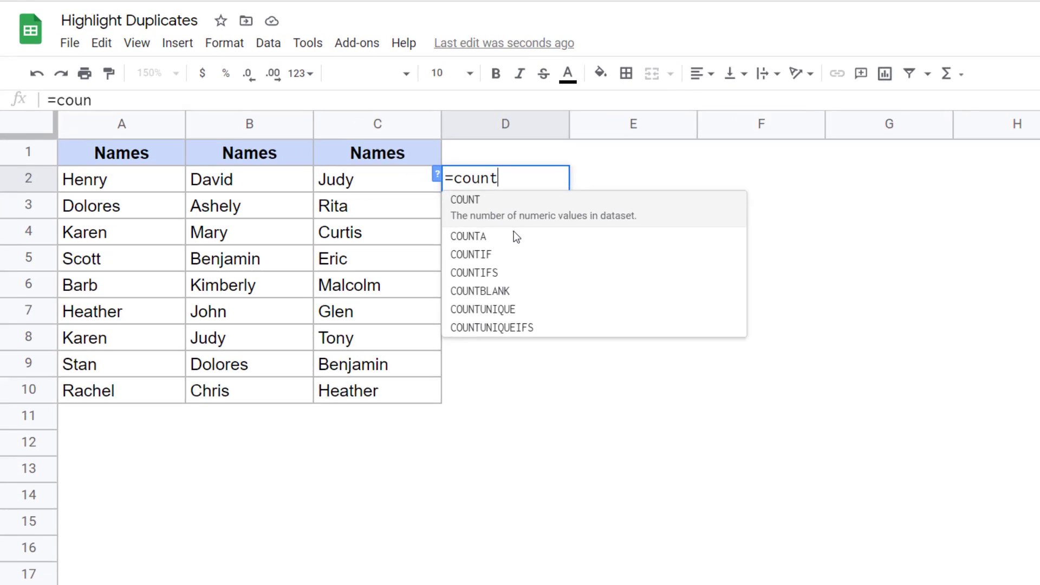
key("Tab")
left_click_drag(209, 203, 405, 444)
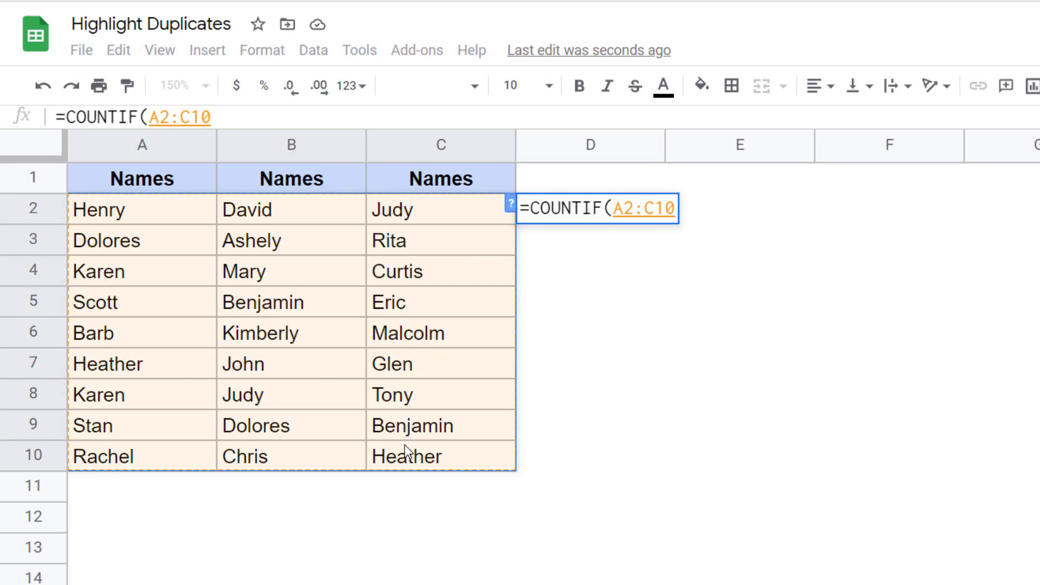
key("F4")
type(",")
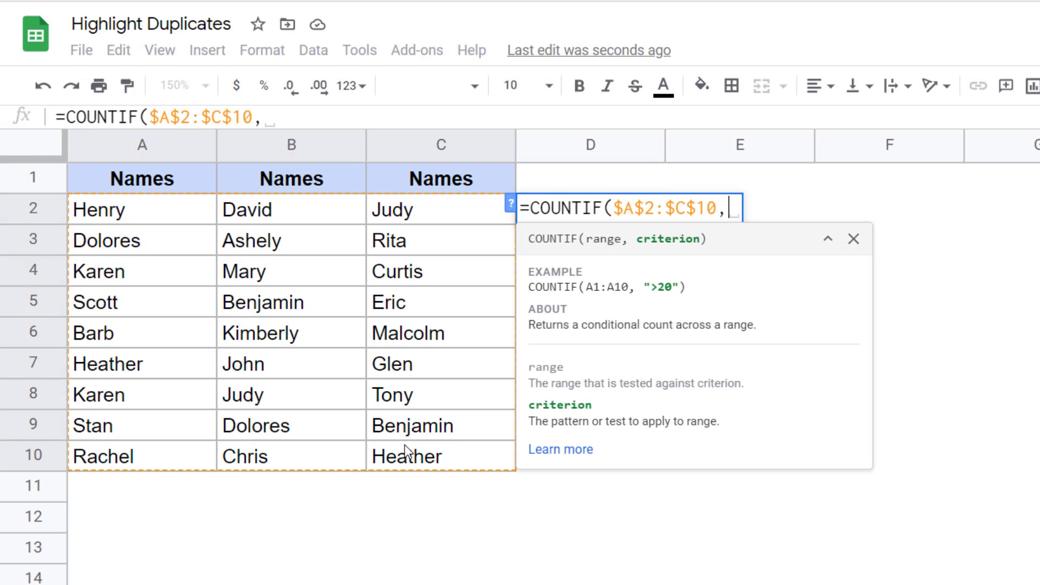
left_click(177, 217)
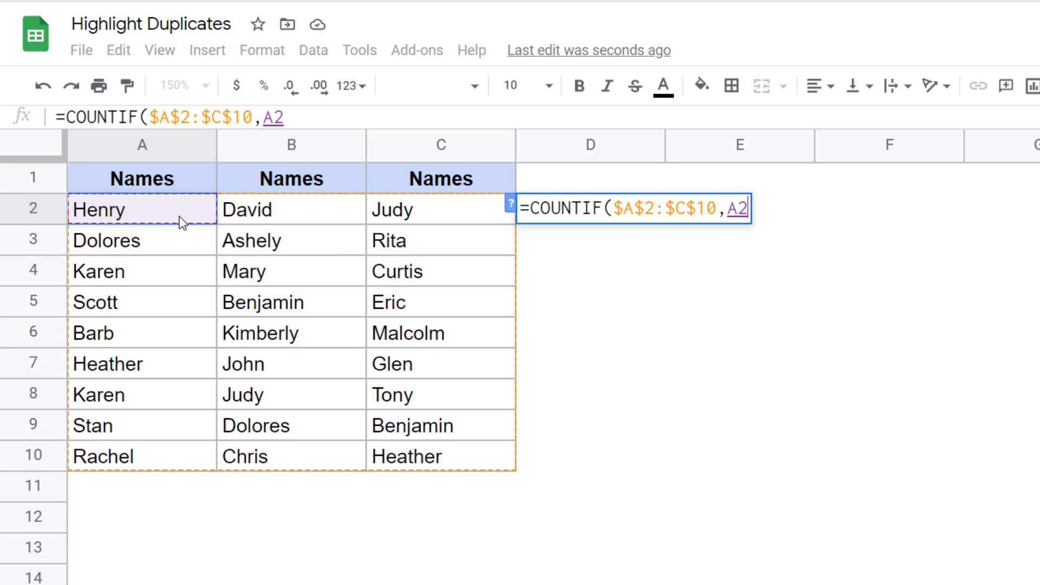
type(")")
key("Return")
key("Up")
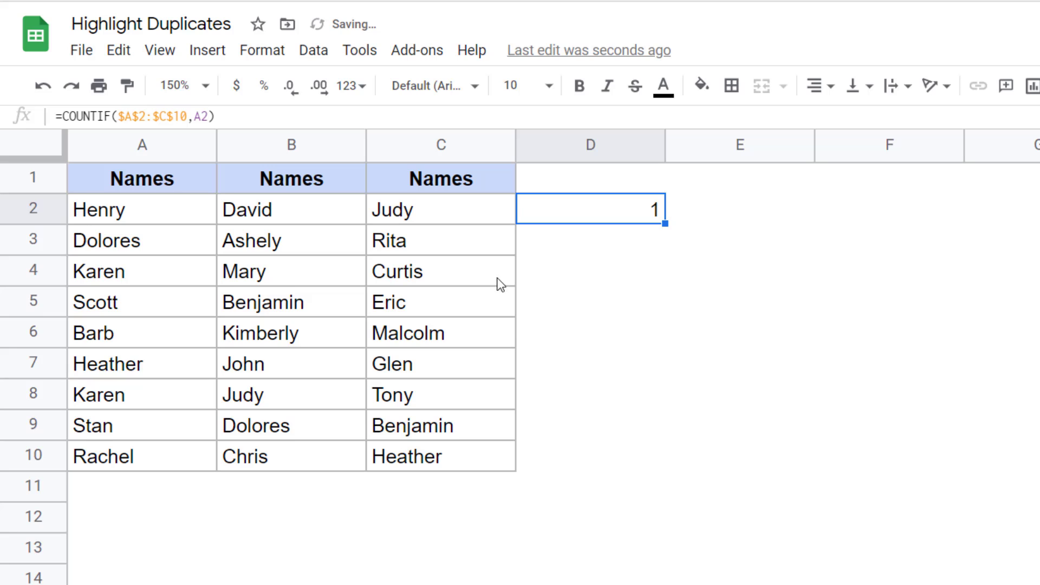
left_click_drag(665, 223, 764, 366)
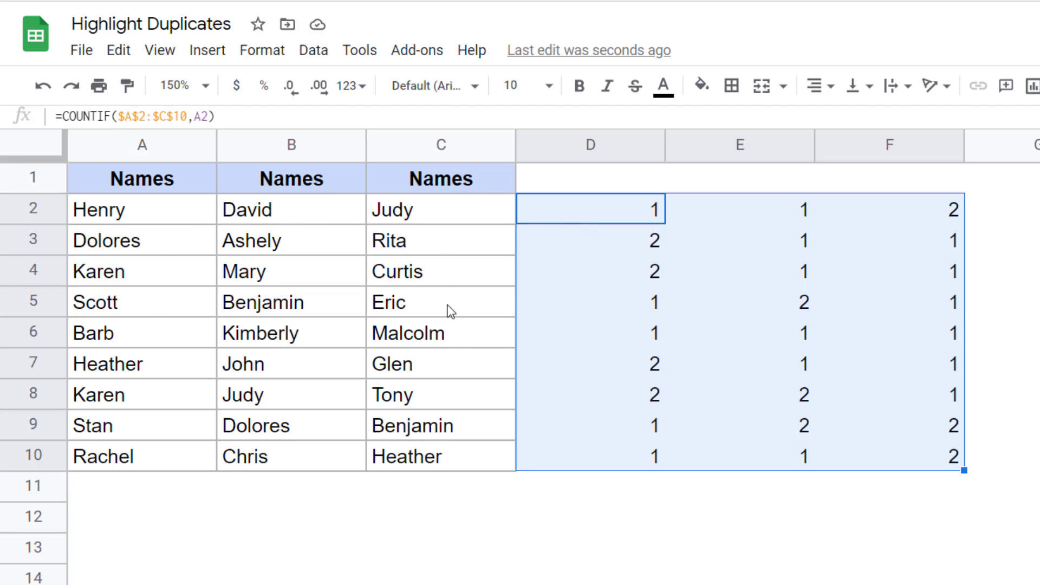
- Change D2 to =COUNTIF($A$2:$C$10,A2)>1, fill it over D2:F10, then select A2:C10
double_click(642, 217)
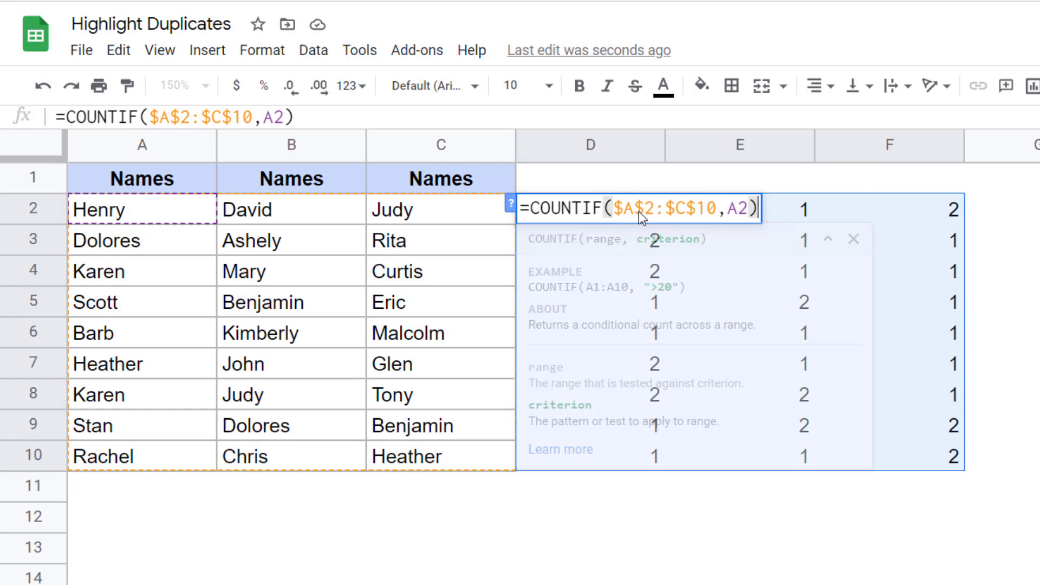
type(">1")
key("Return")
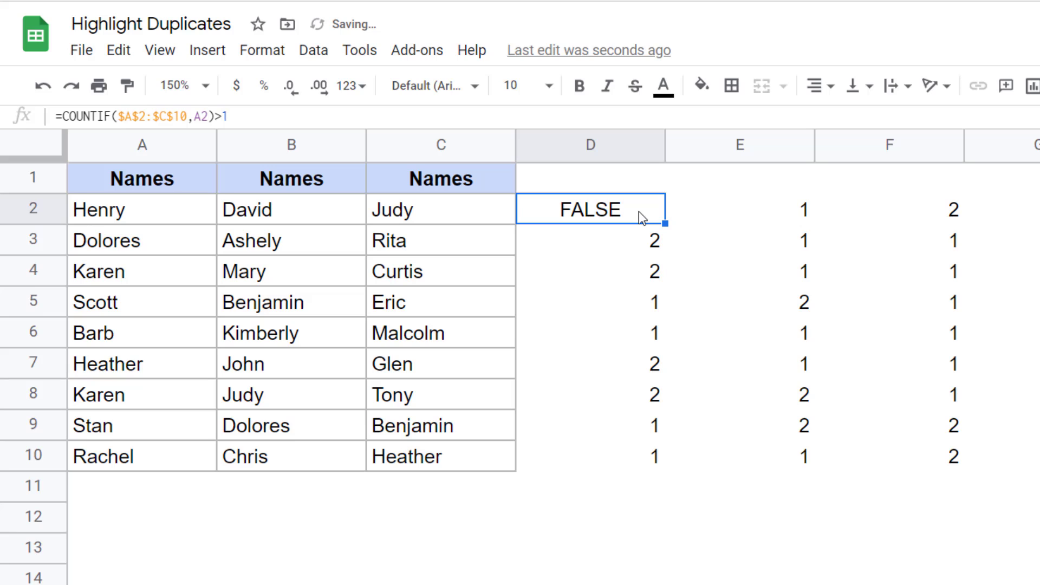
left_click_drag(665, 223, 924, 462)
double_click(634, 219)
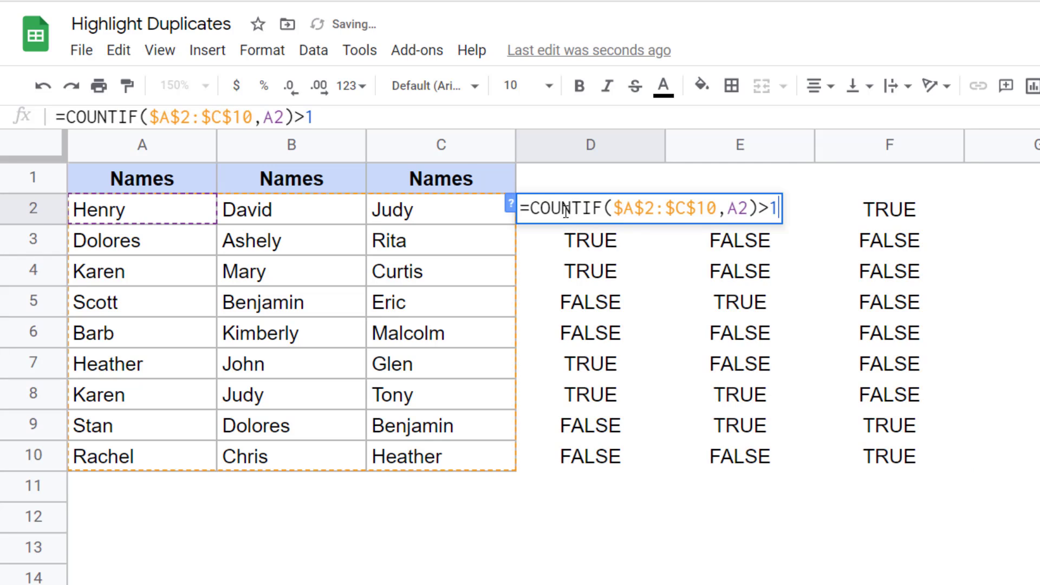
left_click_drag(520, 209, 789, 220)
key("ctrl+c")
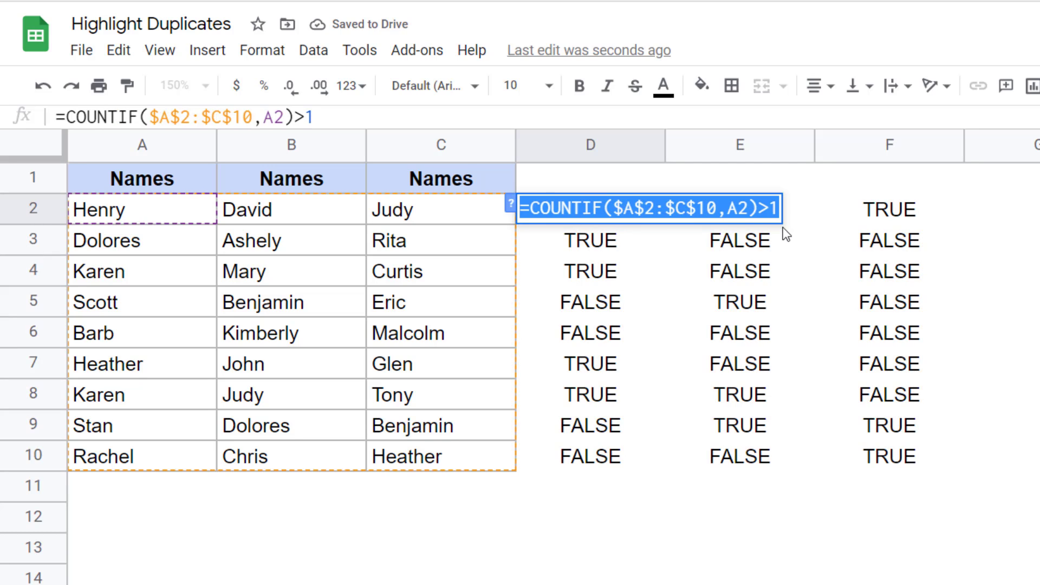
key("Escape")
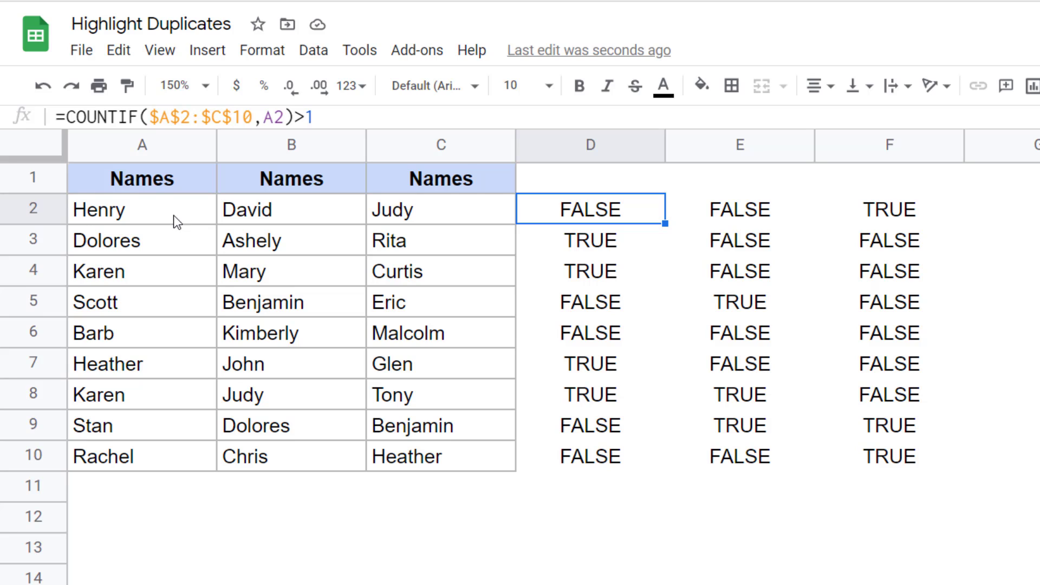
left_click_drag(160, 215, 399, 460)
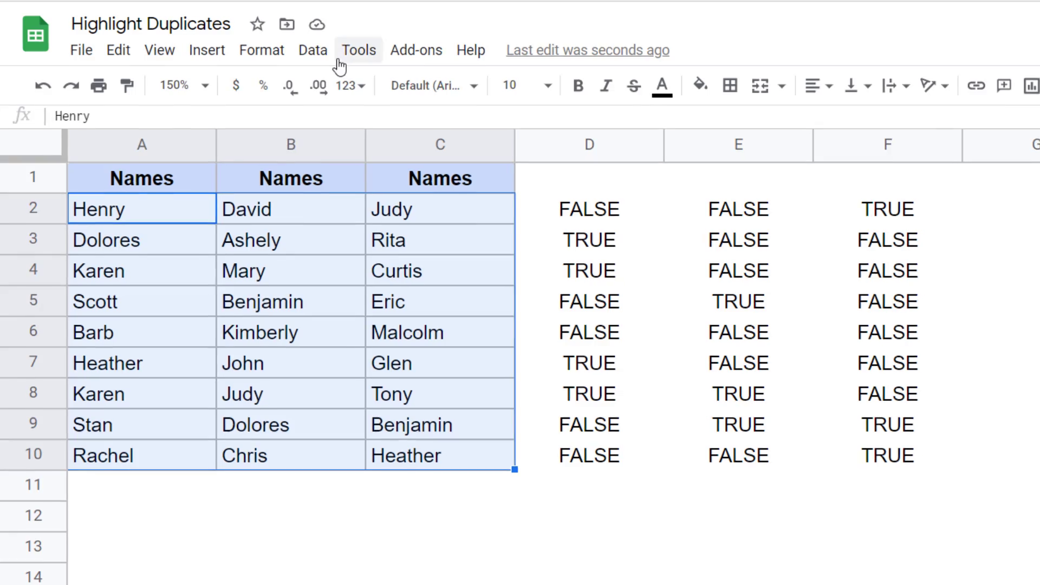
- Add a green custom-formula rule =COUNTIF($A$2:$C$10,A2)>1 to highlight repeated names in A2:C10
left_click(262, 49)
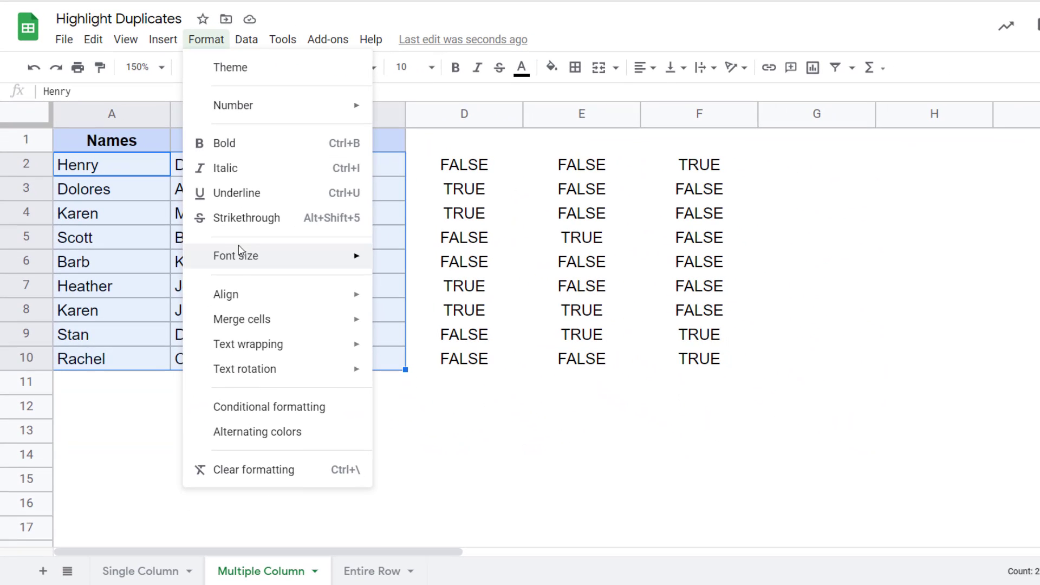
left_click(238, 408)
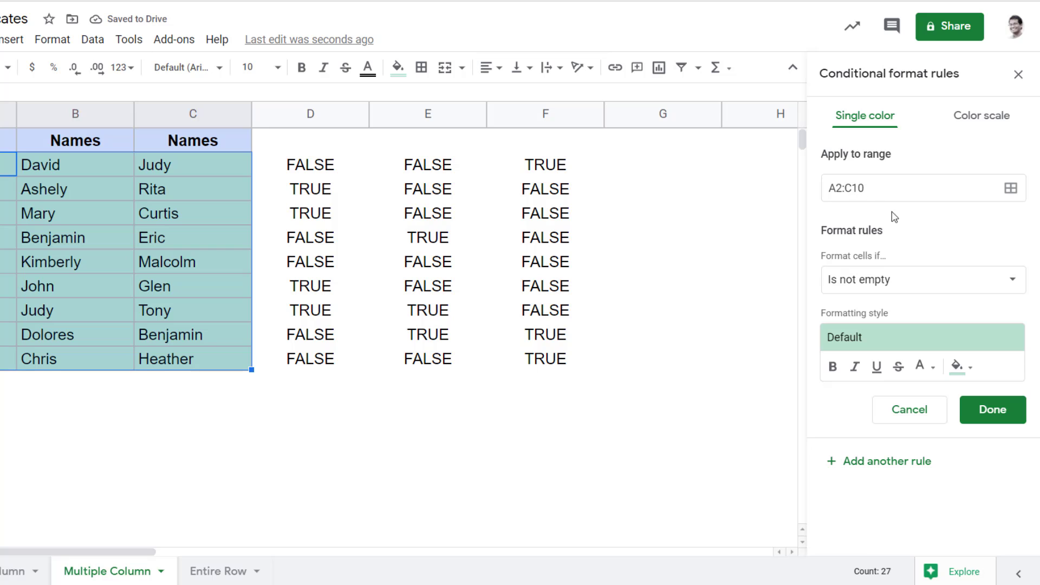
left_click(885, 281)
scroll(856, 401, "down", 5)
left_click(883, 563)
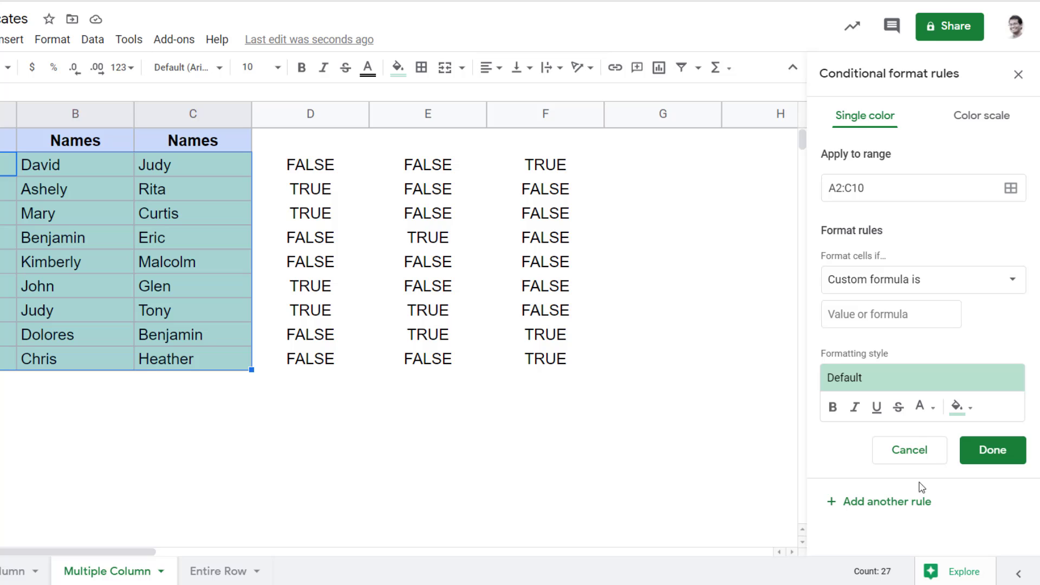
left_click(870, 315)
key("ctrl+v")
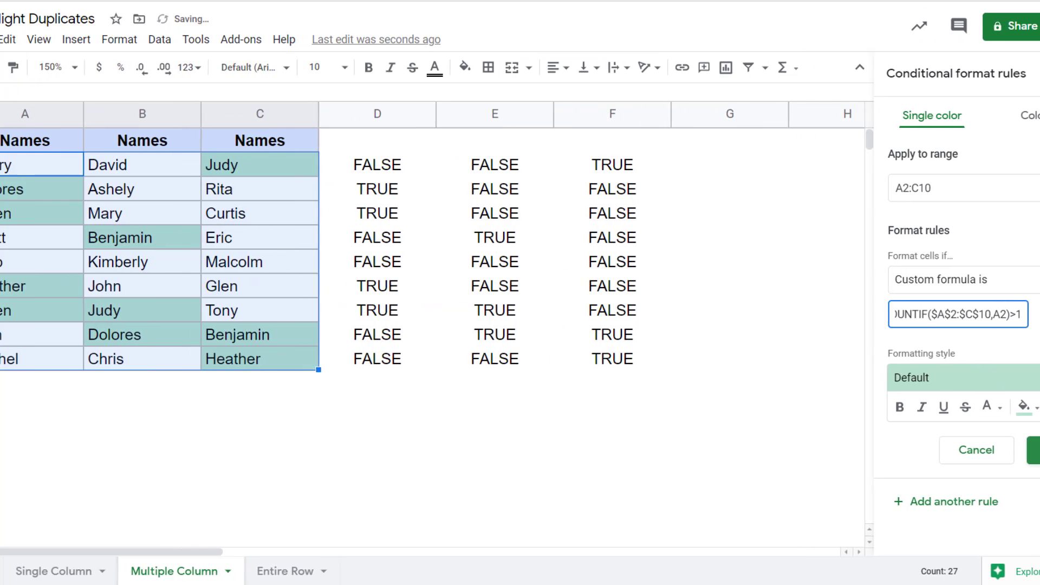
left_click(975, 449)
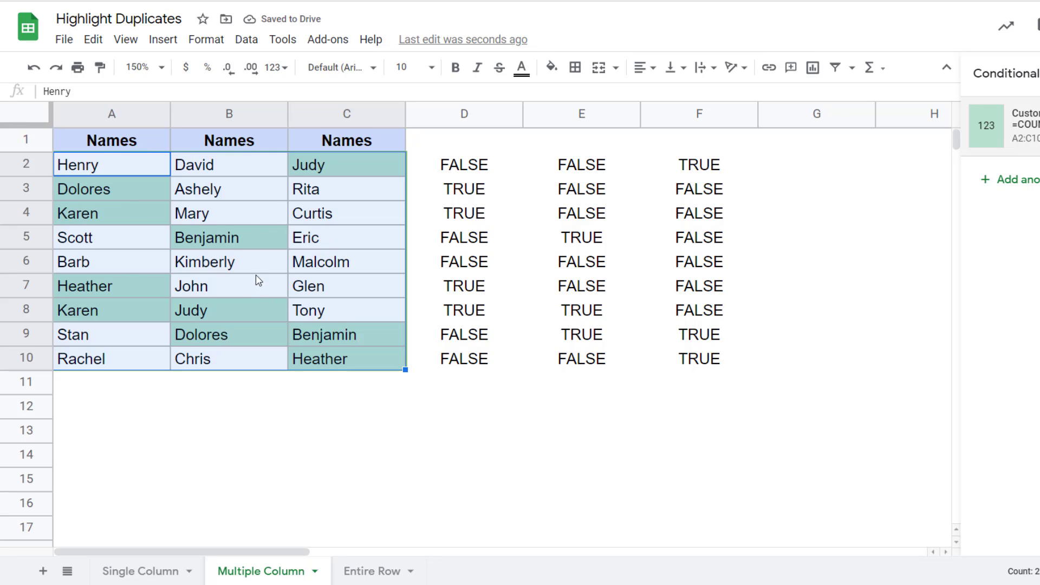
left_click(115, 193)
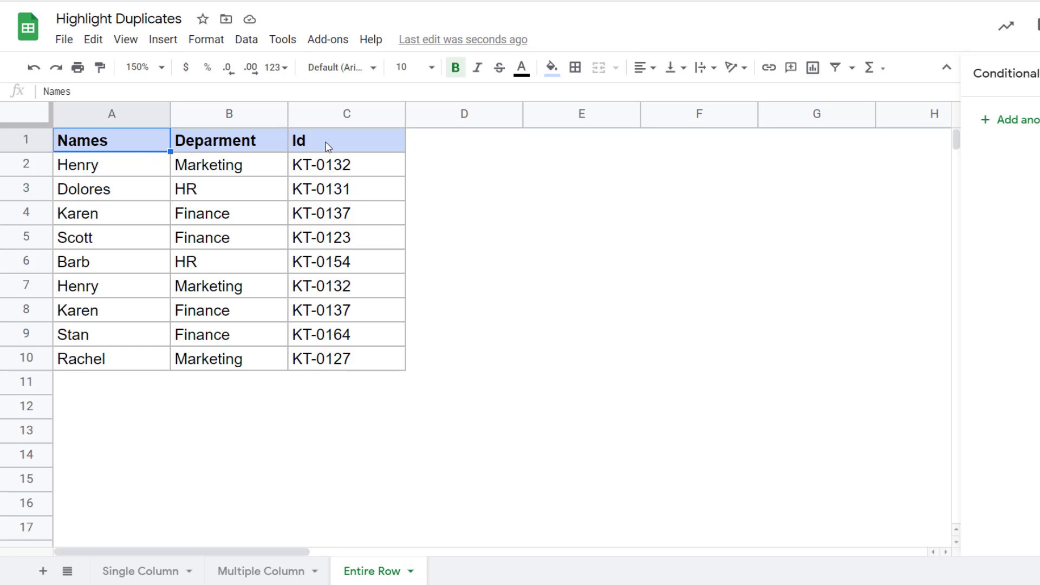
- Compare Henry's duplicate records in rows 2 and 7 and Karen's in rows 4 and 8, then close the rules panel
left_click(128, 169)
left_click(325, 175, "shift")
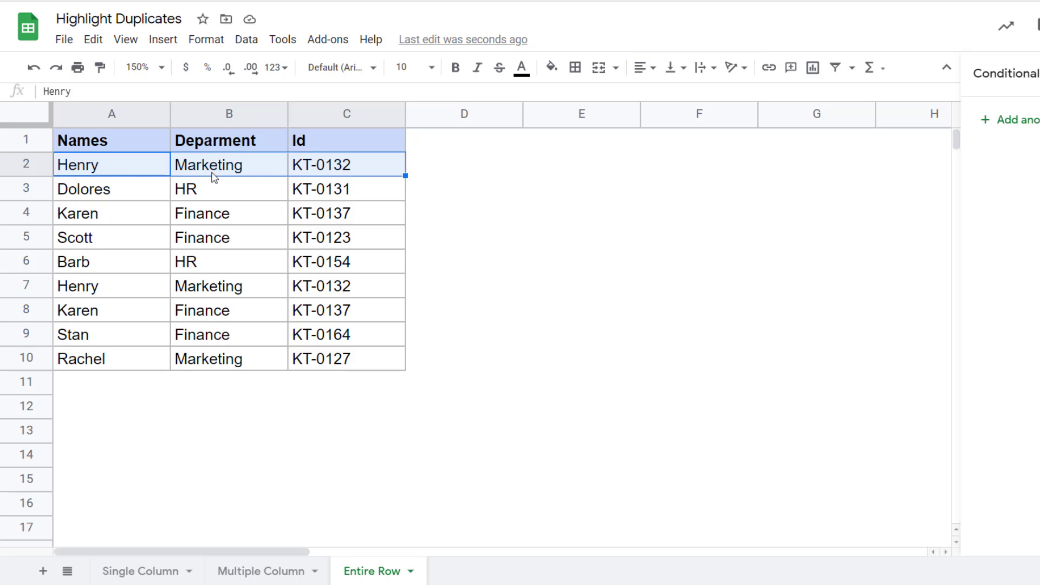
left_click(113, 169)
left_click_drag(114, 169, 320, 167)
left_click_drag(130, 291, 310, 297)
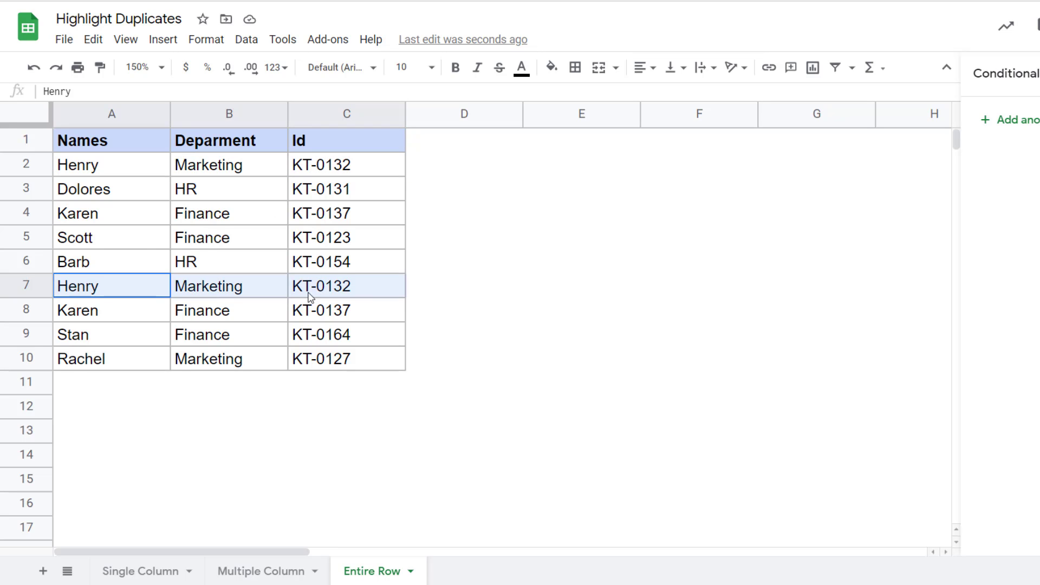
left_click_drag(109, 221, 318, 217)
left_click_drag(102, 315, 310, 310)
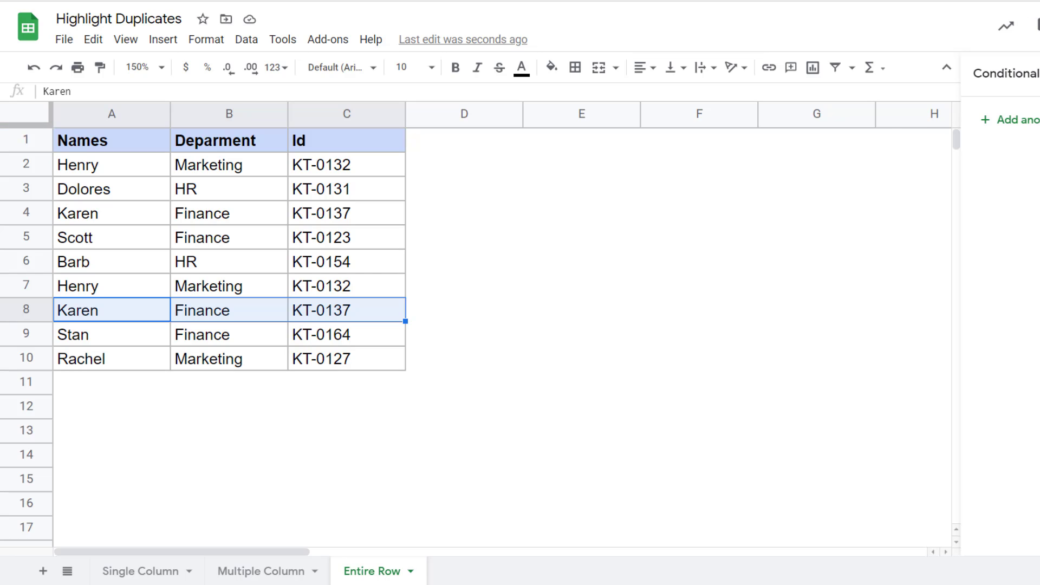
left_click(433, 172)
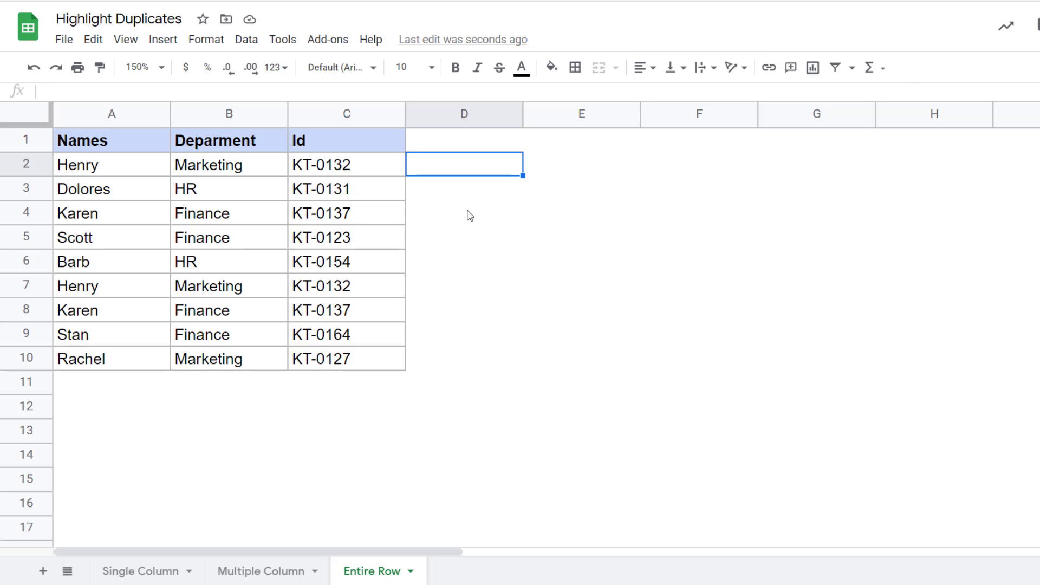
- Enter =$A$2:$A$10&$B$2:$B$10&$C$2:$C$10 in D2 to join name, department and Id
type("=coun")
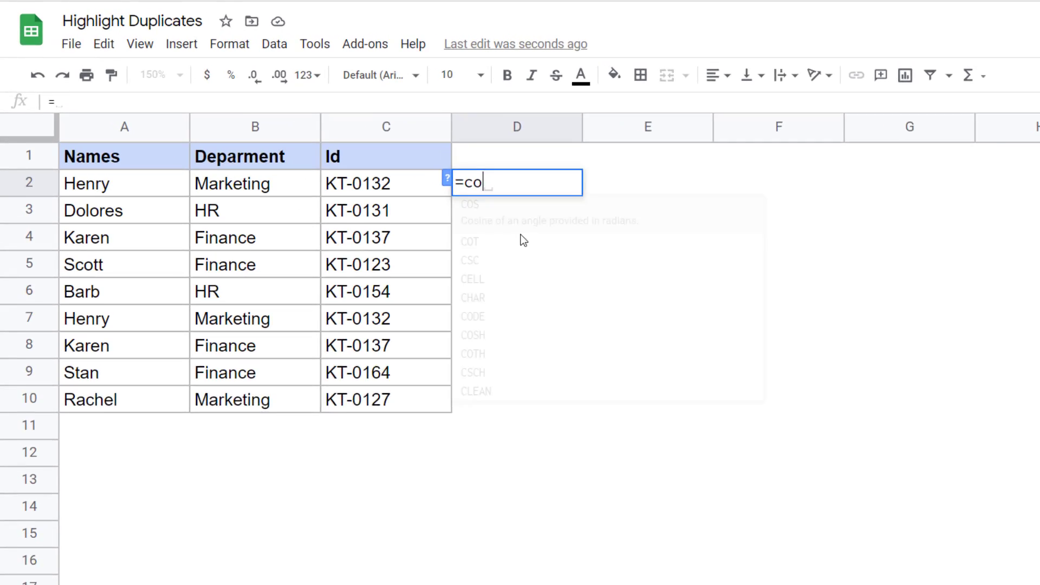
key("BackSpace")
key("BackSpace")
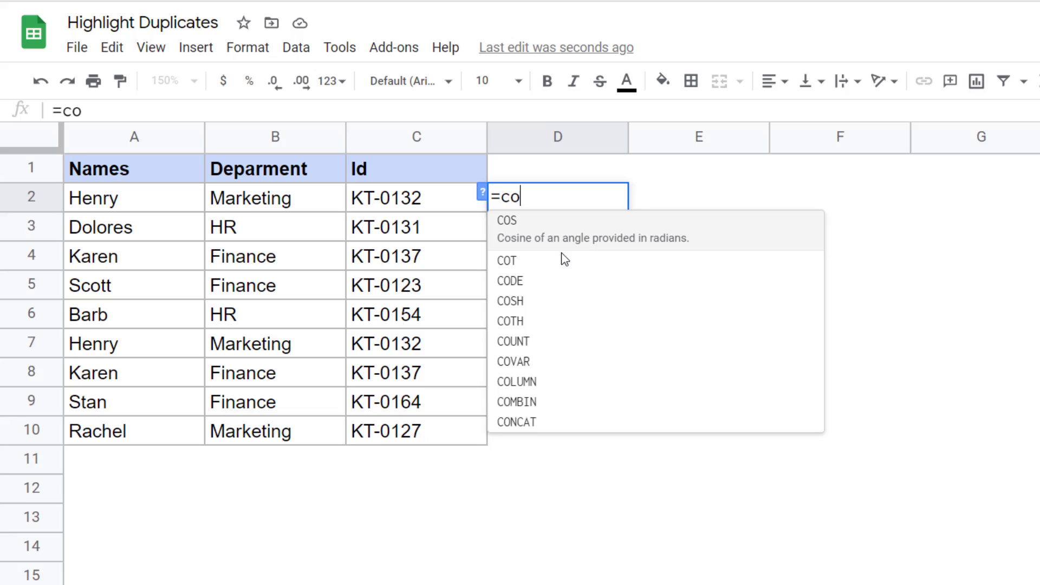
key("BackSpace")
key("BackSpace")
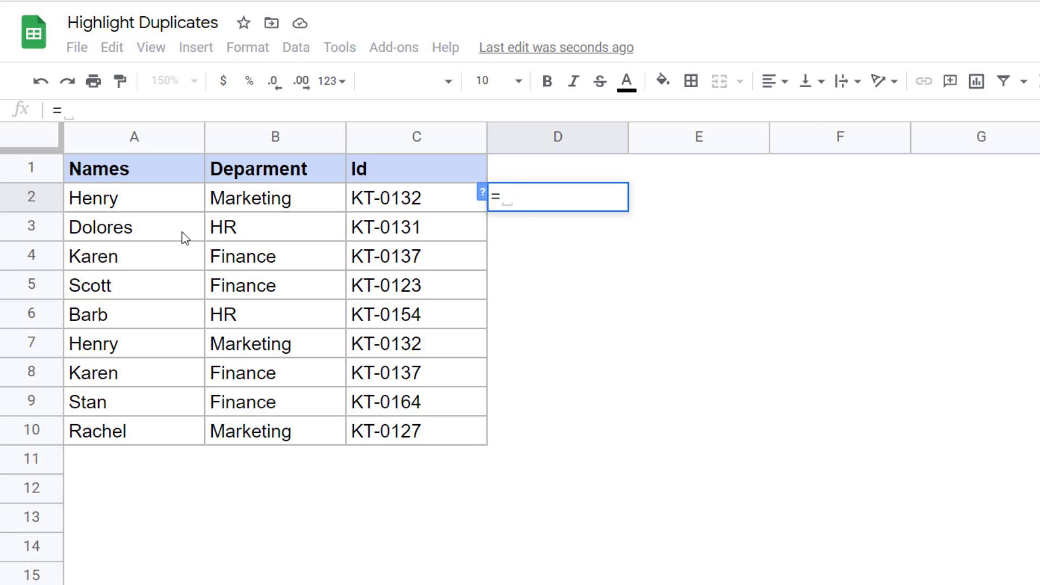
left_click_drag(156, 205, 148, 426)
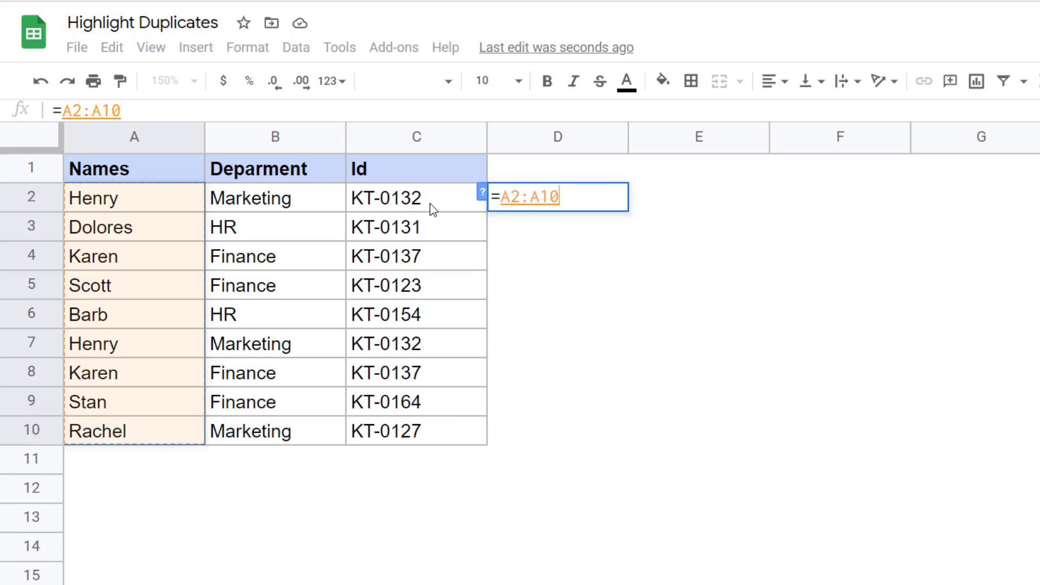
key("F4")
type("&")
left_click_drag(314, 205, 288, 421)
key("F4")
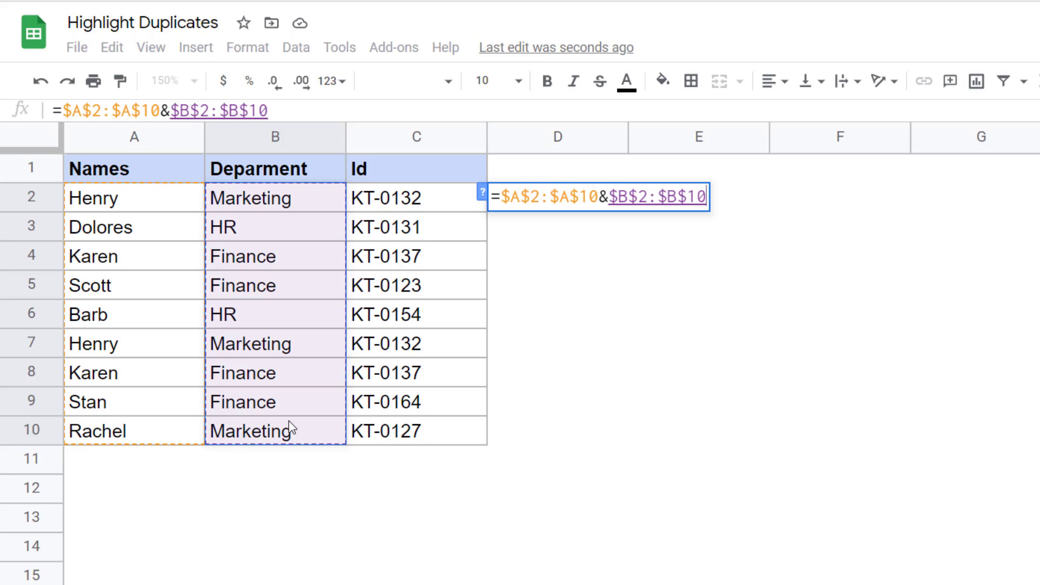
type("&")
left_click_drag(394, 210, 389, 434)
key("F4")
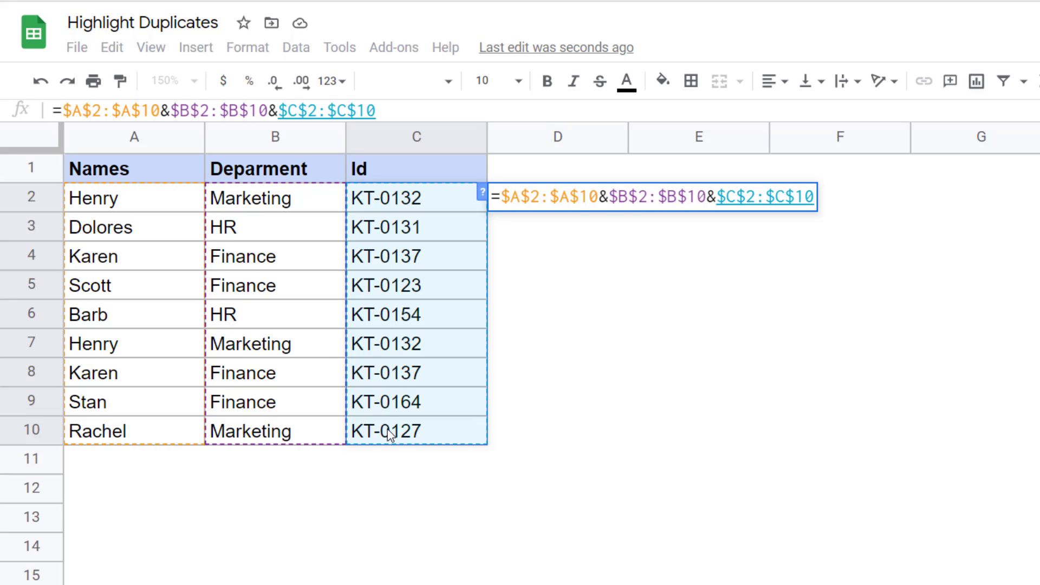
key("Return")
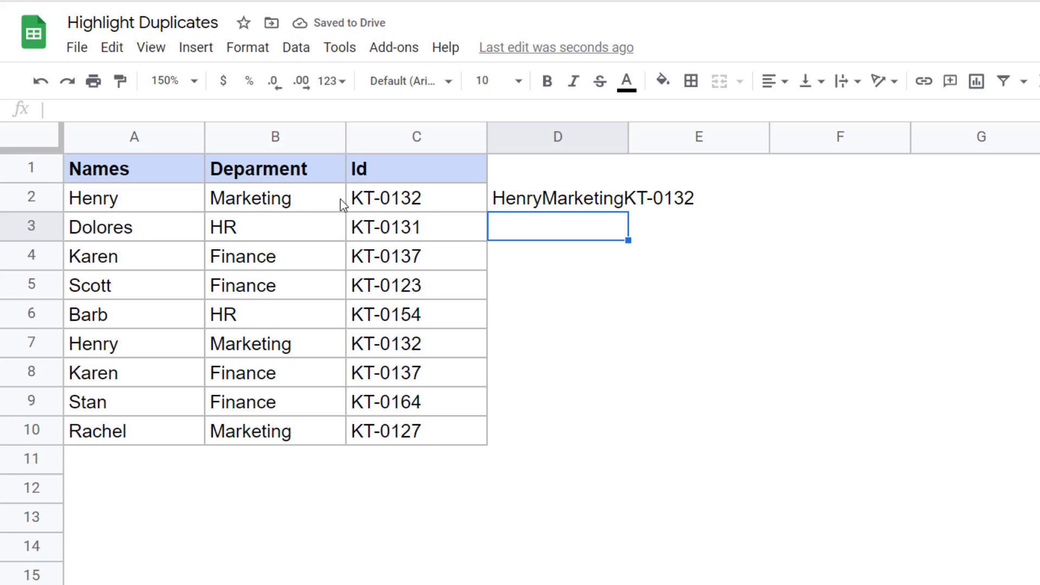
- Wrap D2's joining formula in Arrayformula( ) so the combined values spill down D2:D10
left_click(551, 208)
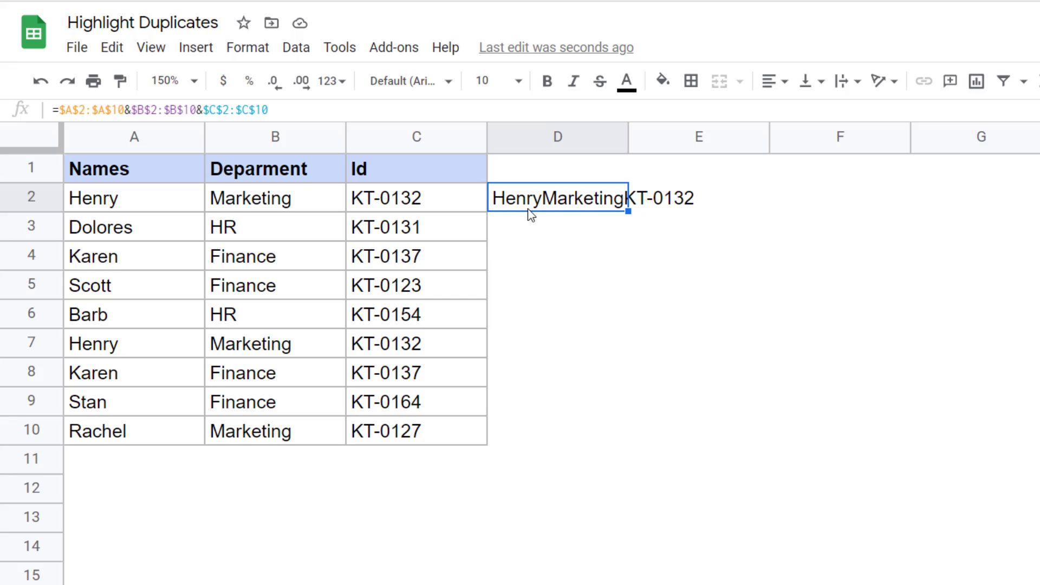
double_click(530, 214)
key("Left")
key("Left")
key("Left")
key("Left")
key("Left")
key("Left")
key("Left")
key("Left")
key("Left")
key("Left")
key("Left")
key("Left")
key("Left")
key("Left")
key("Left")
key("Left")
key("Left")
key("Left")
key("Left")
key("Left")
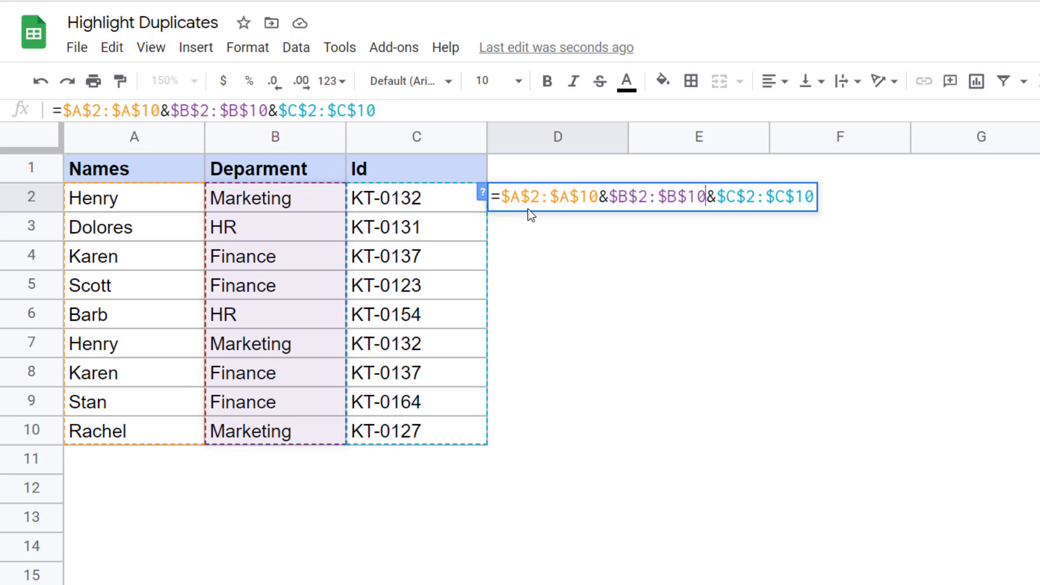
key("Right")
type("Arrayfor")
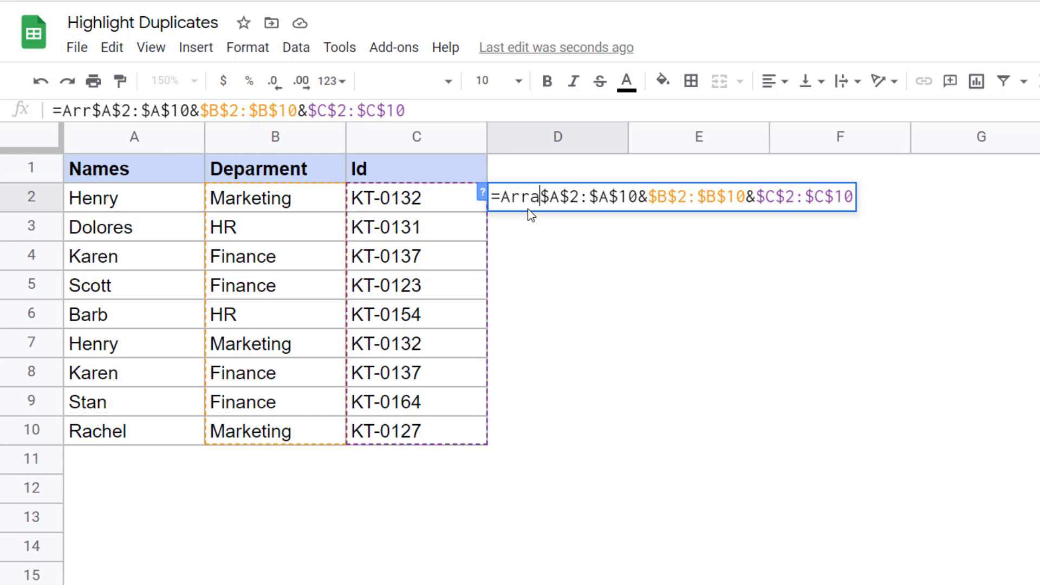
type("mula(")
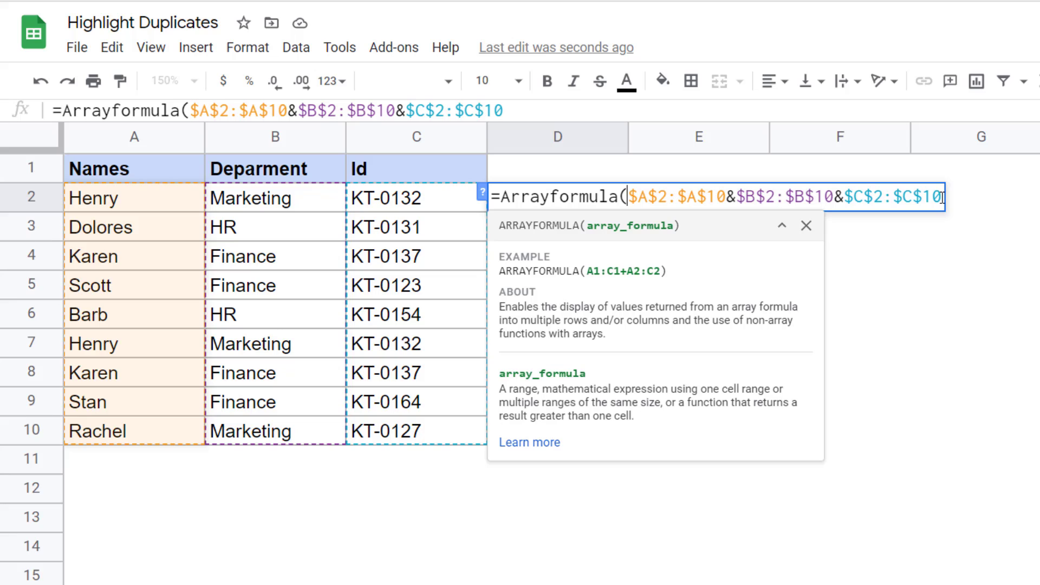
type(")")
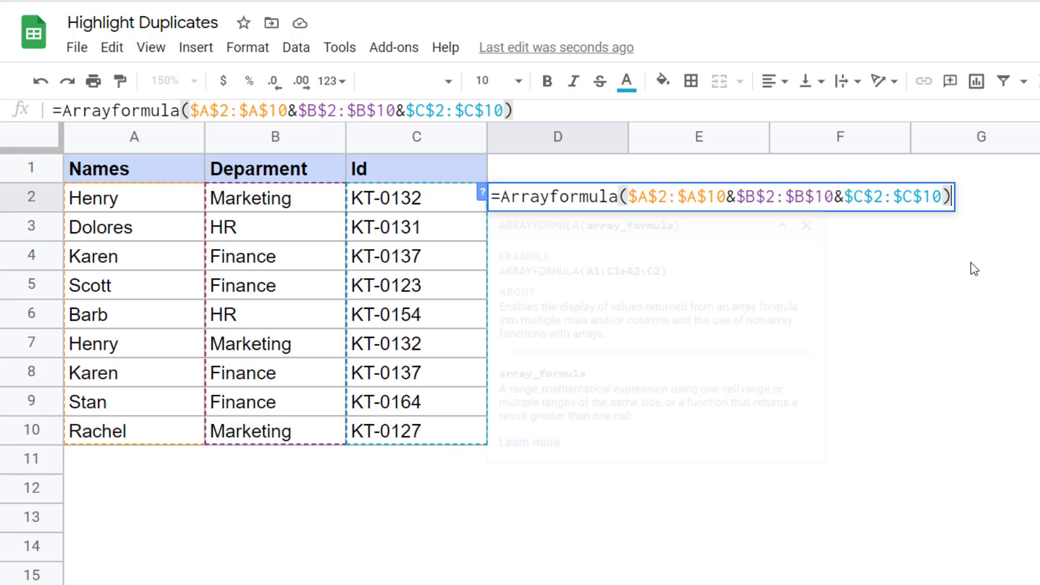
key("Return")
left_click(538, 209)
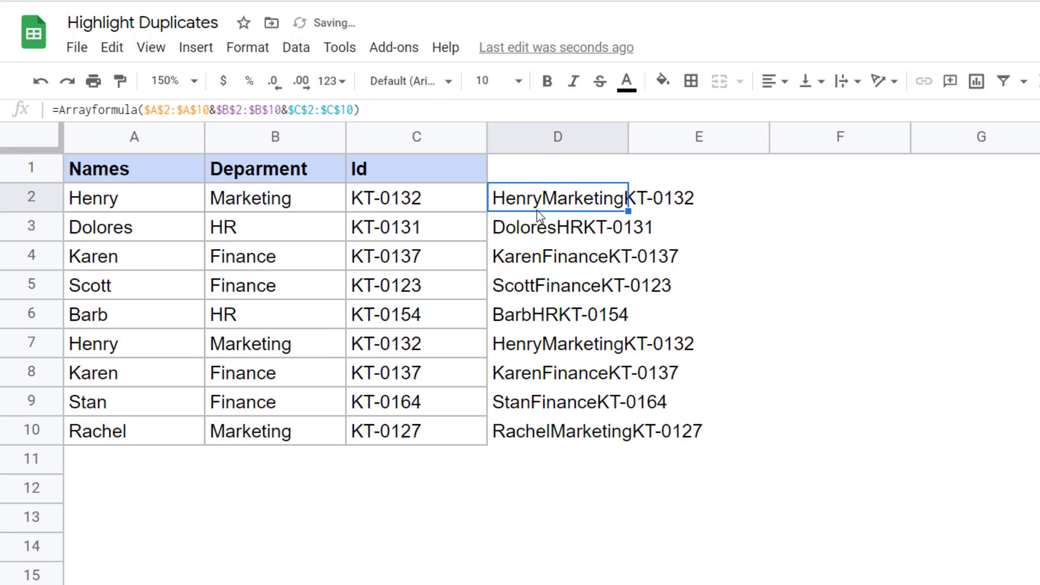
- Wrap D2's array formula in COUNTIF with the criterion A2&B2&C2
left_click_drag(538, 210, 539, 428)
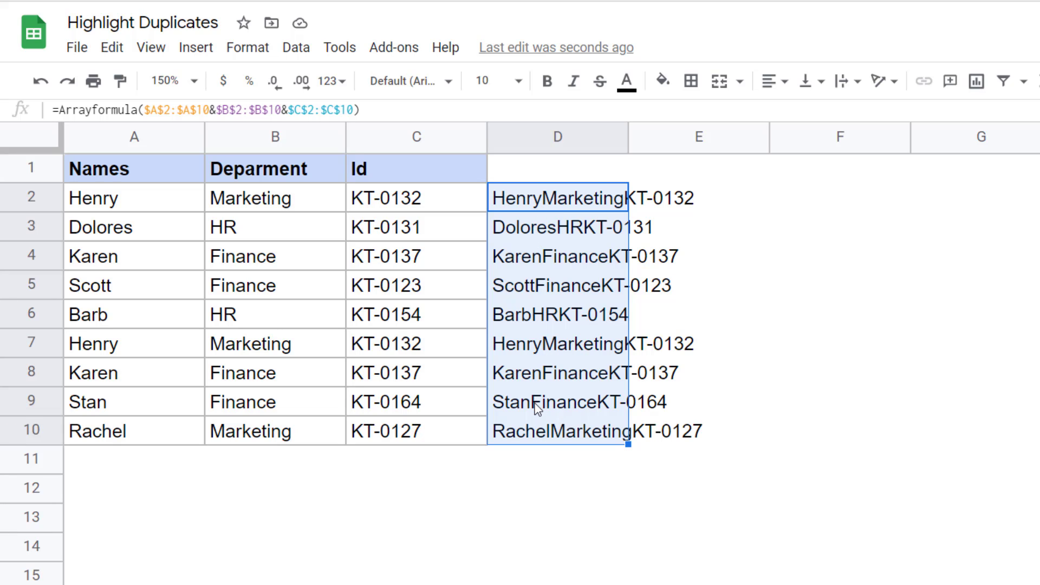
double_click(545, 208)
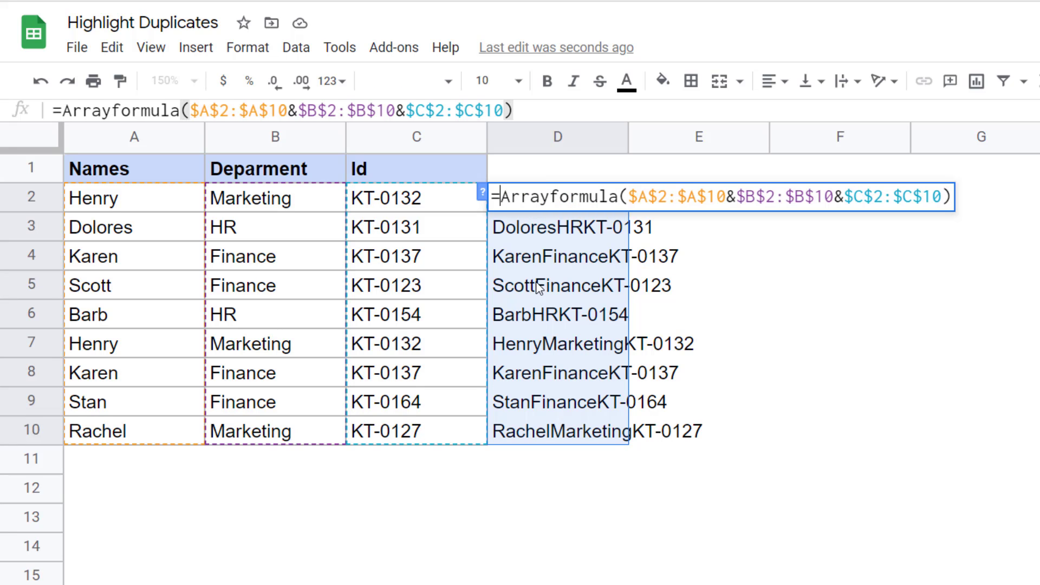
type("COUNTIF(")
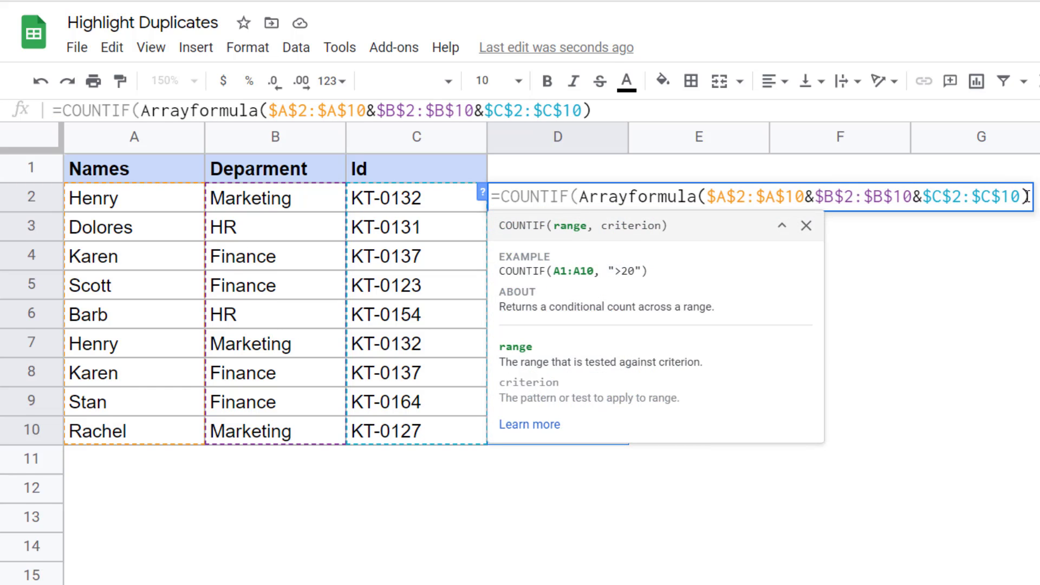
type(",")
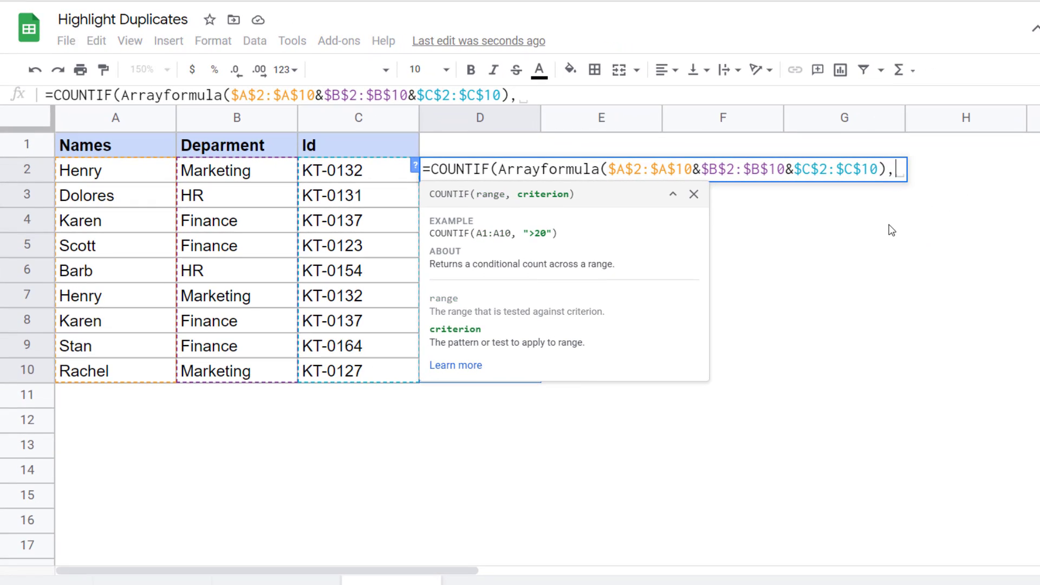
left_click(147, 176)
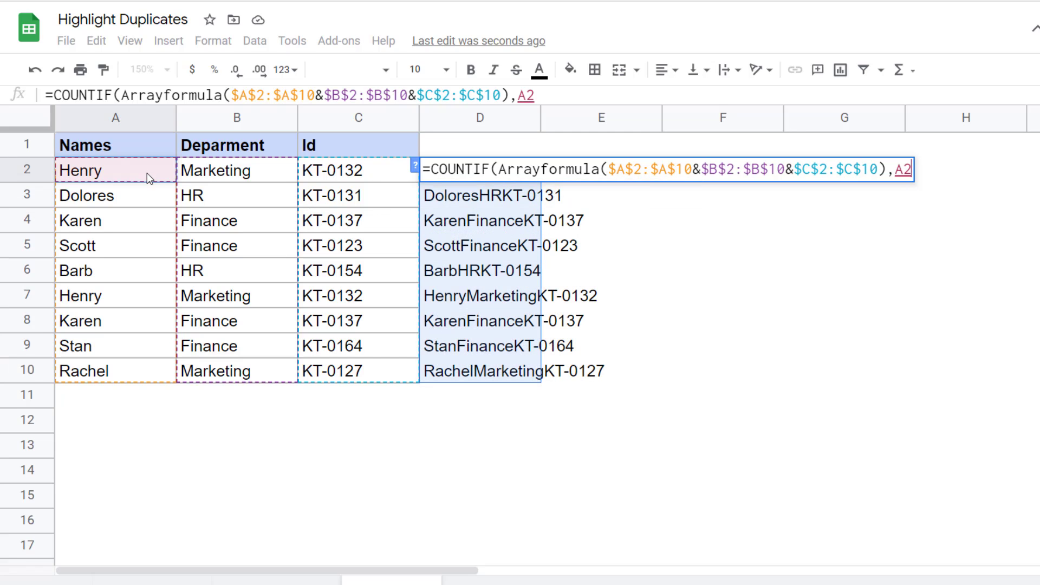
type("&")
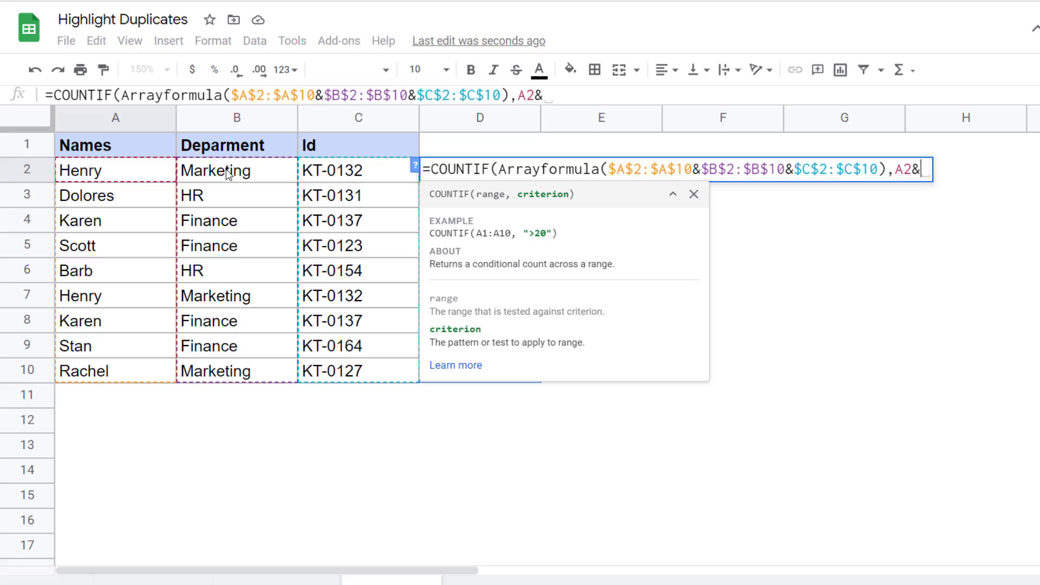
left_click(233, 181)
type("&")
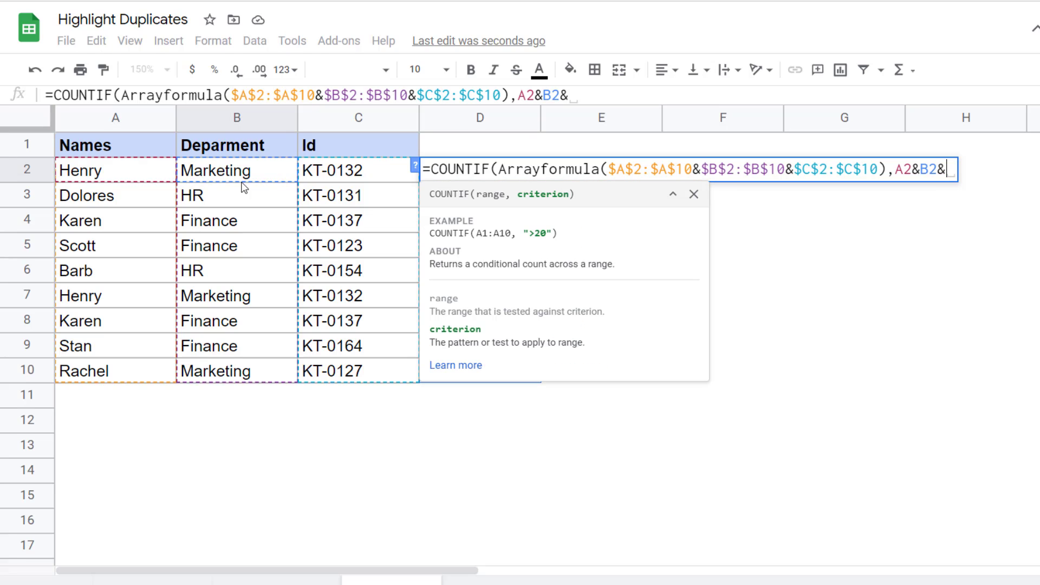
left_click(344, 174)
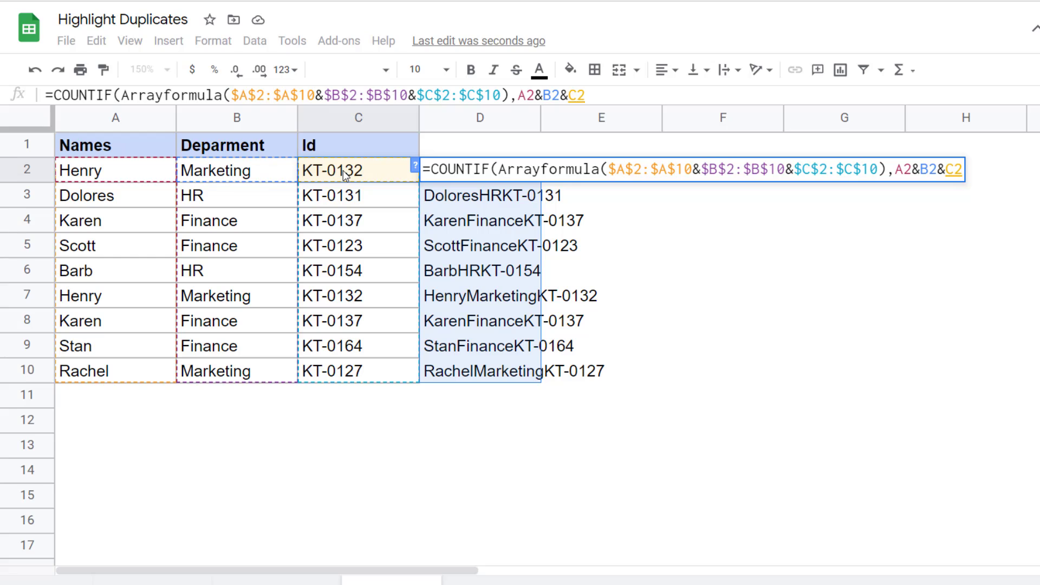
- Lock the criterion columns as $A2&$B2&$C2 and close the COUNTIF formula, showing 2
left_click(896, 171)
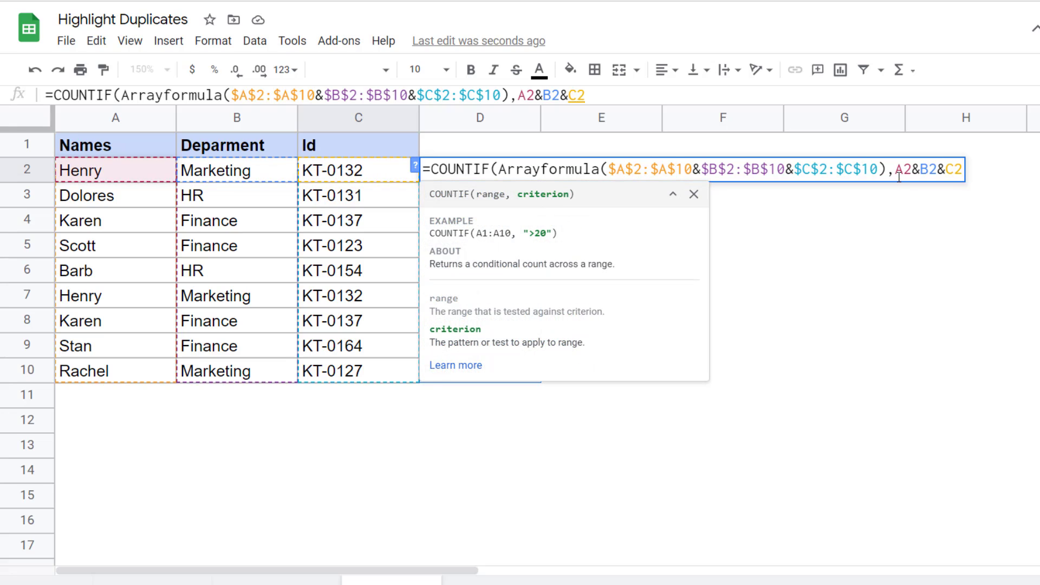
type("$")
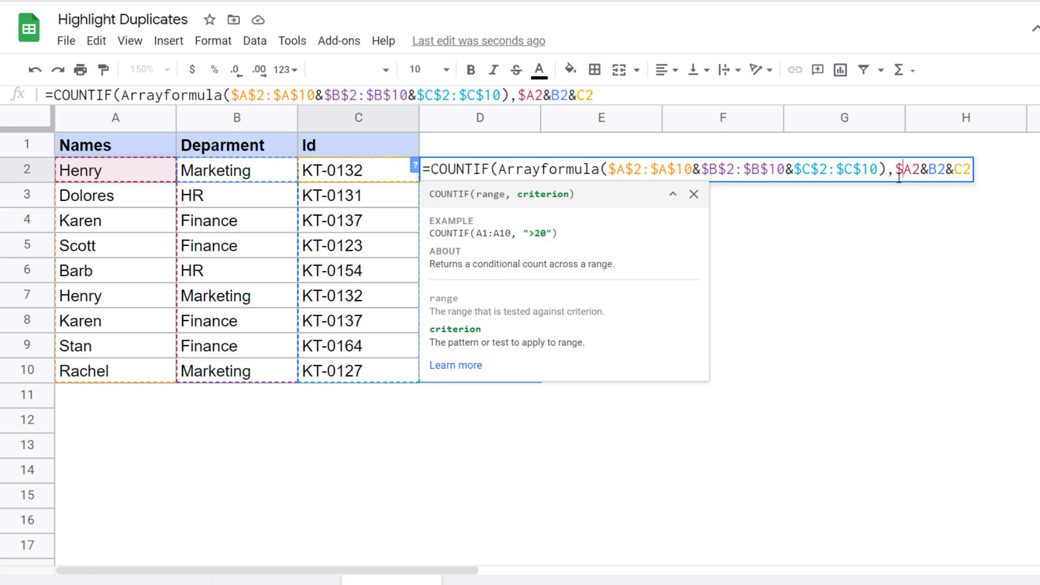
left_click(928, 169)
type("$")
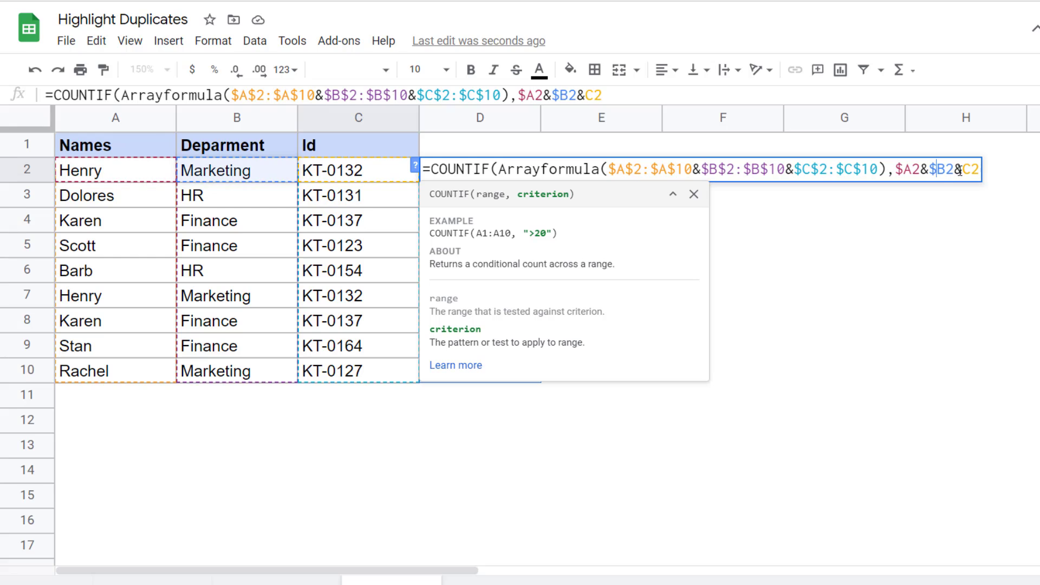
left_click(962, 169)
type("$")
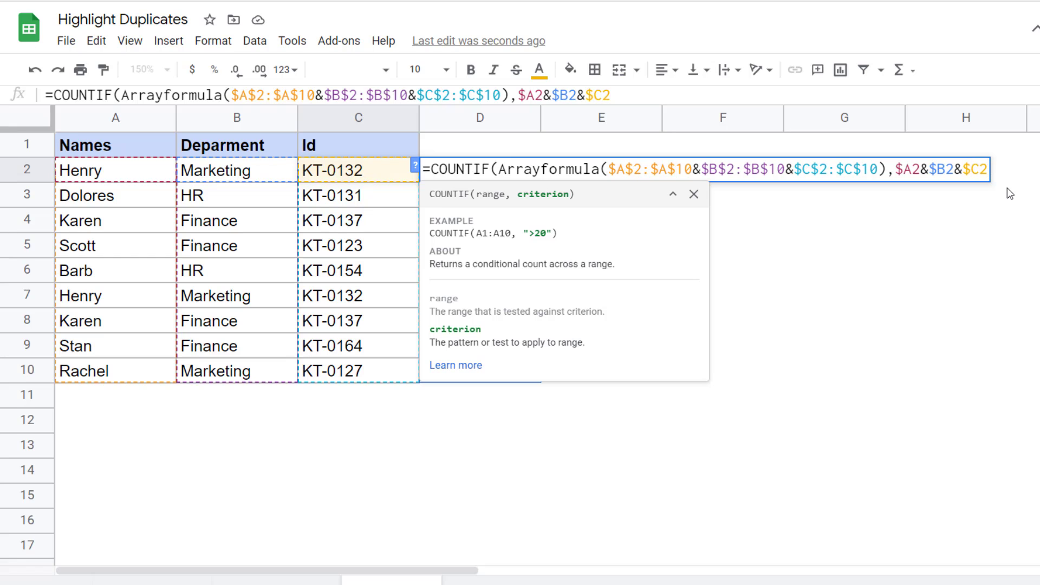
type(")")
key("Return")
key("Up")
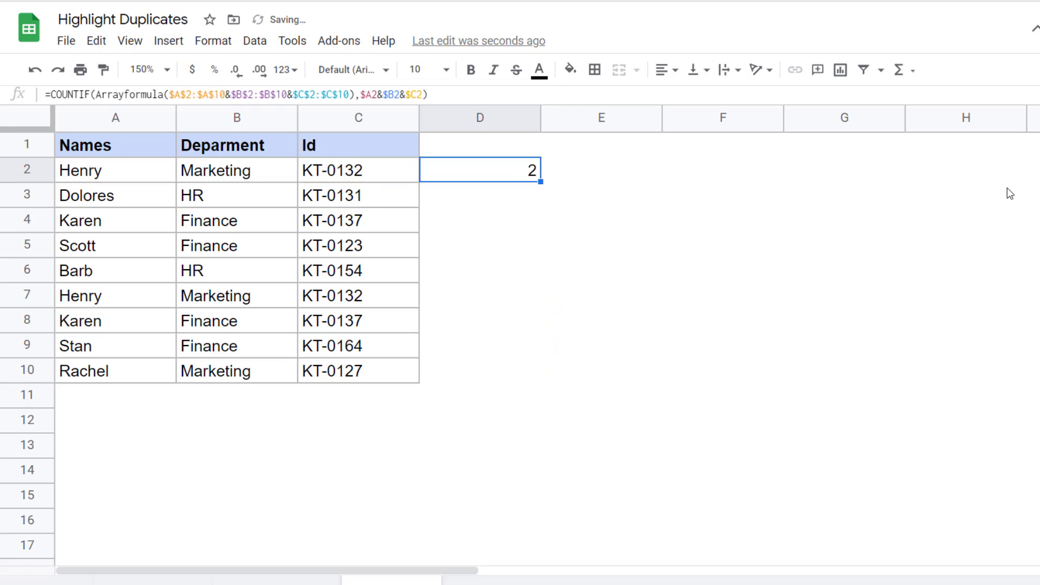
- Fill the COUNTIF formula from D2 down to D10 and compare the Henry and Karen rows
left_click(539, 184)
left_click(533, 176)
left_click_drag(540, 182, 525, 372)
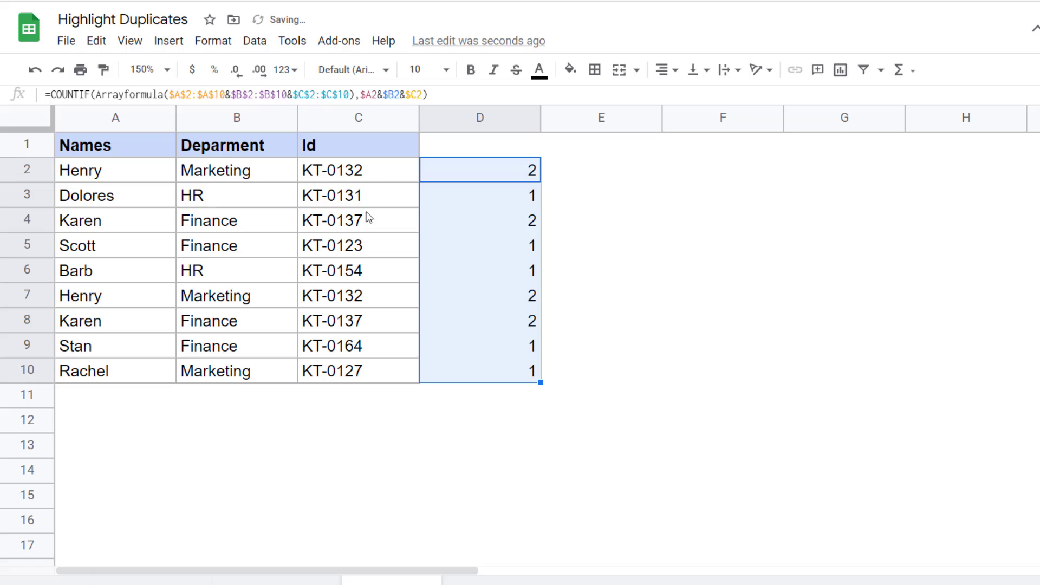
left_click(487, 196)
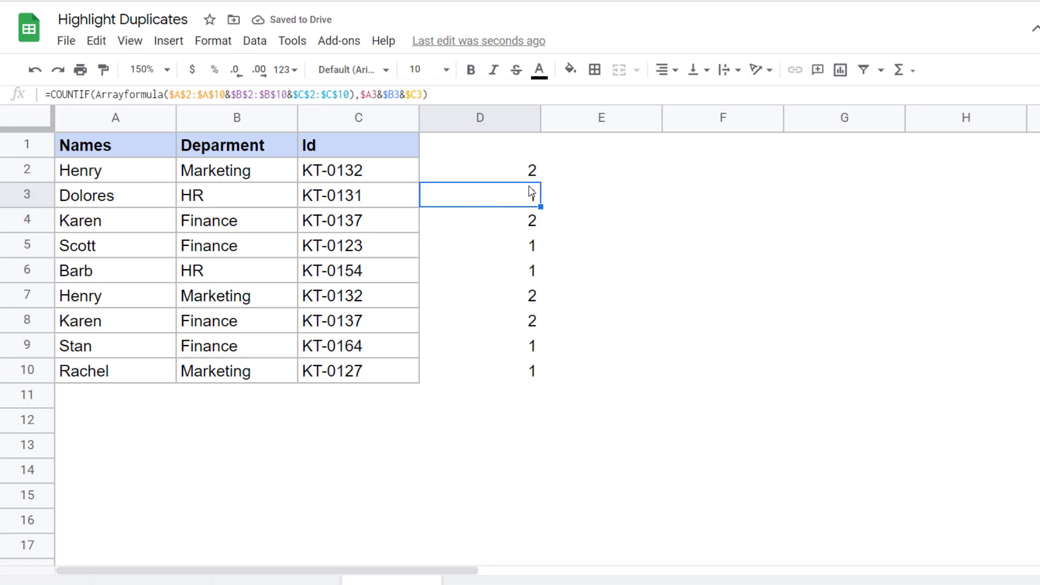
left_click_drag(139, 176, 326, 183)
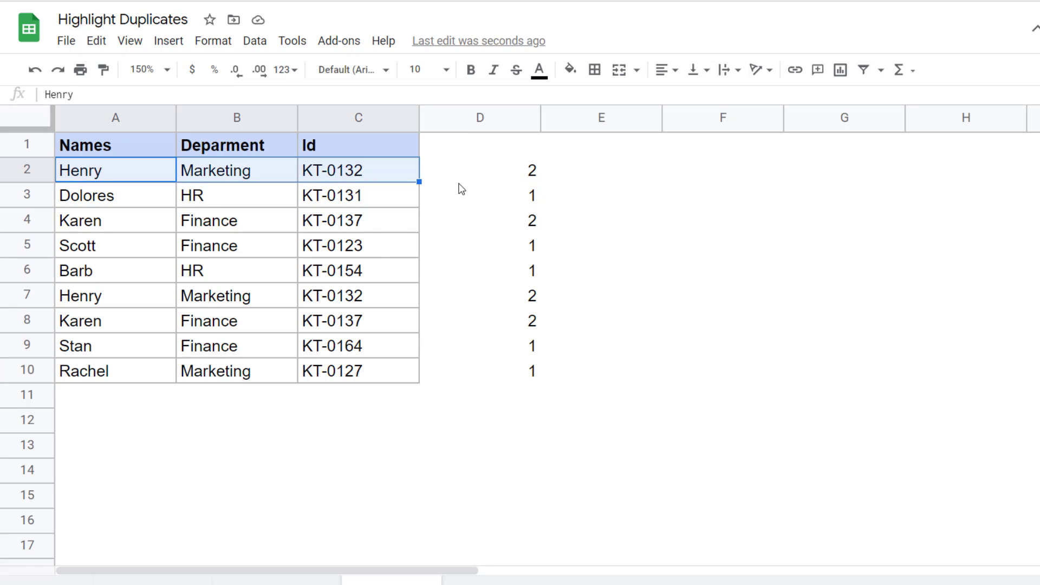
left_click_drag(108, 227, 379, 226)
left_click(481, 180)
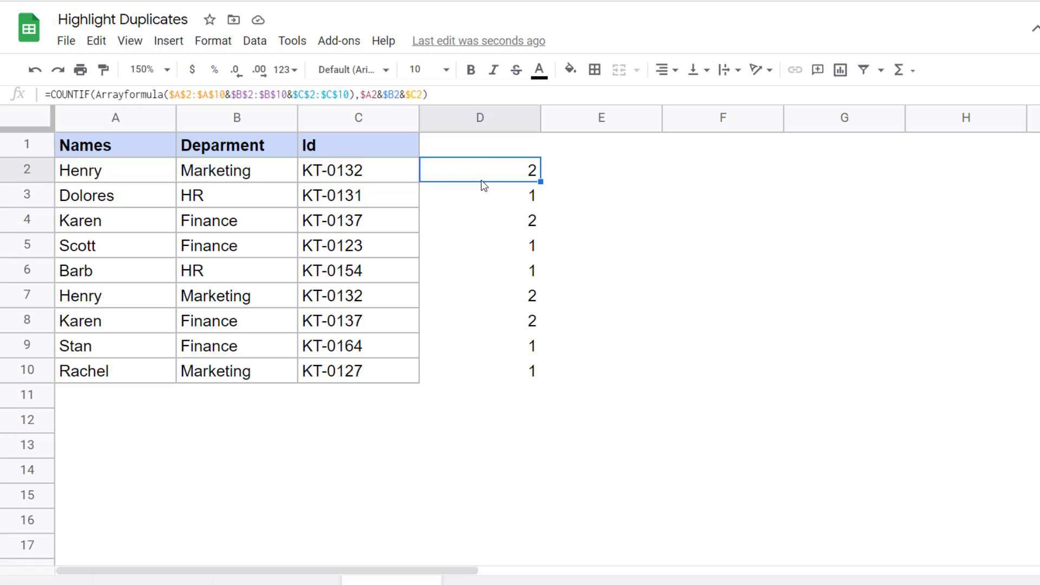
double_click(481, 180)
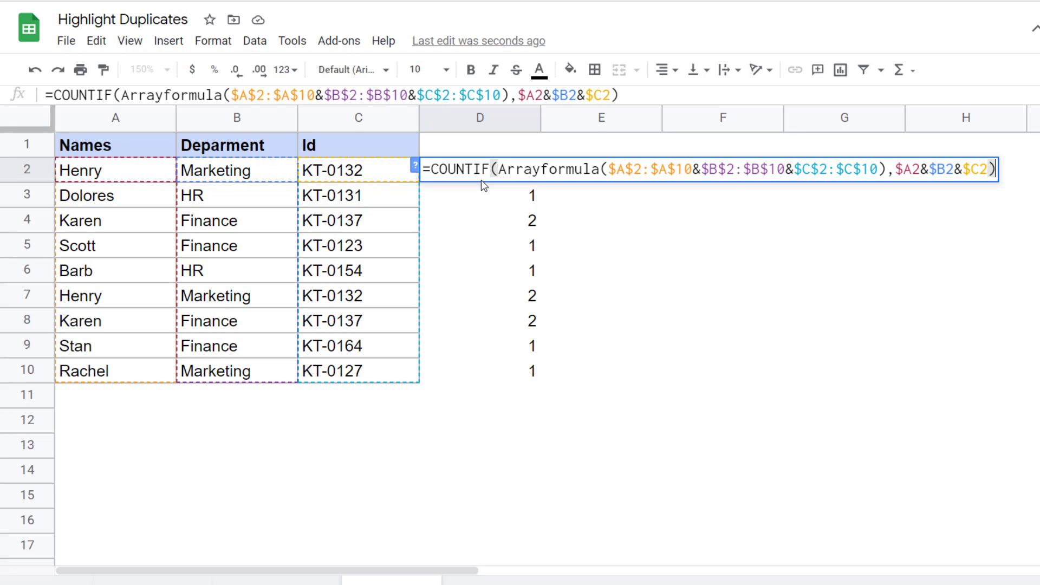
- Append >1 to D2's COUNTIF formula so it returns TRUE, then select the full formula to copy
type(">1")
key("Return")
left_click(481, 180)
double_click(473, 171)
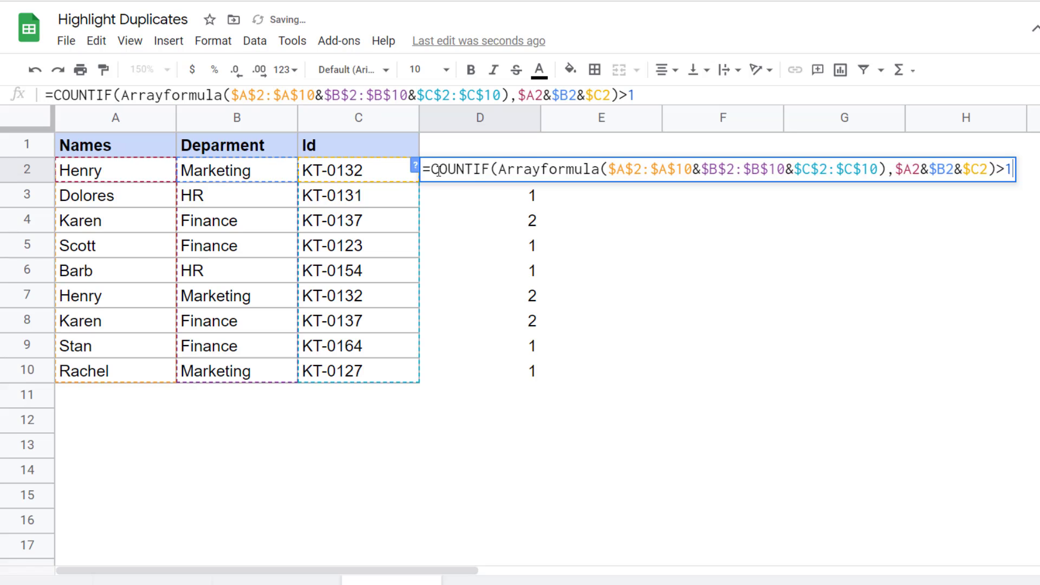
left_click_drag(423, 169, 1013, 162)
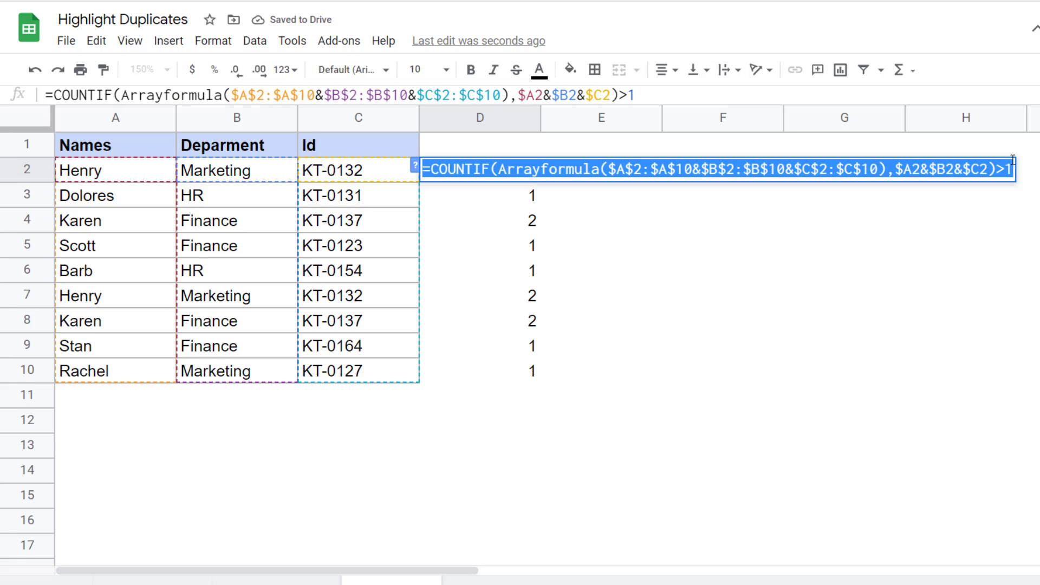
key("Escape")
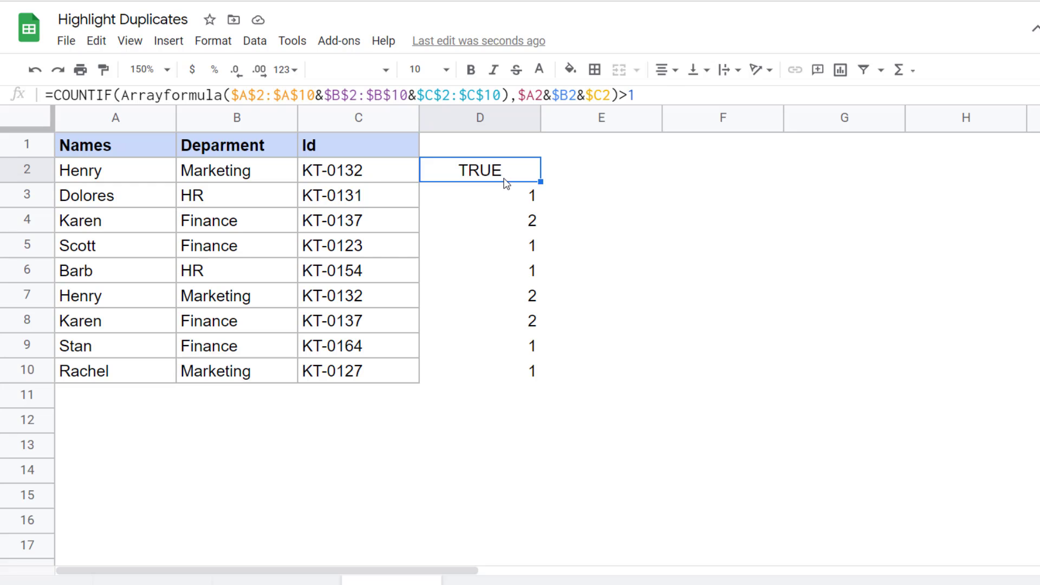
- Apply a green custom-formula rule to A2:C10 using the pasted COUNTIF duplicate test
left_click_drag(165, 180, 349, 365)
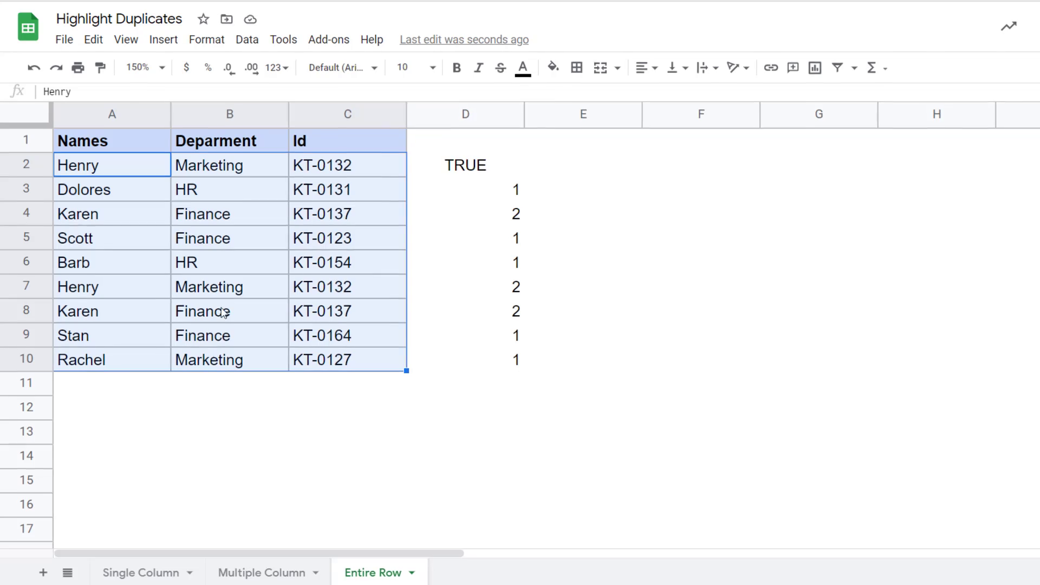
left_click(207, 39)
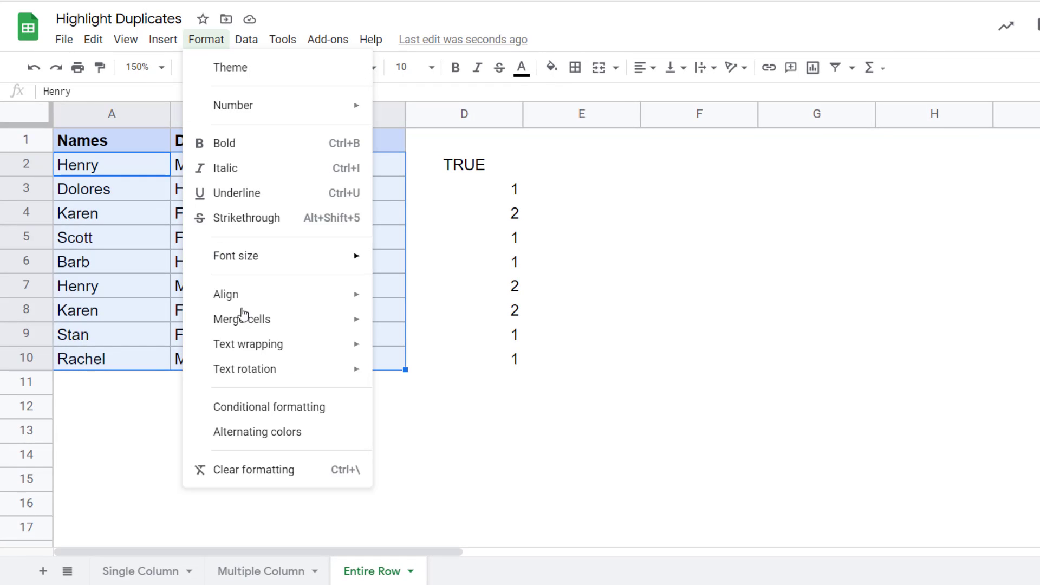
left_click(274, 409)
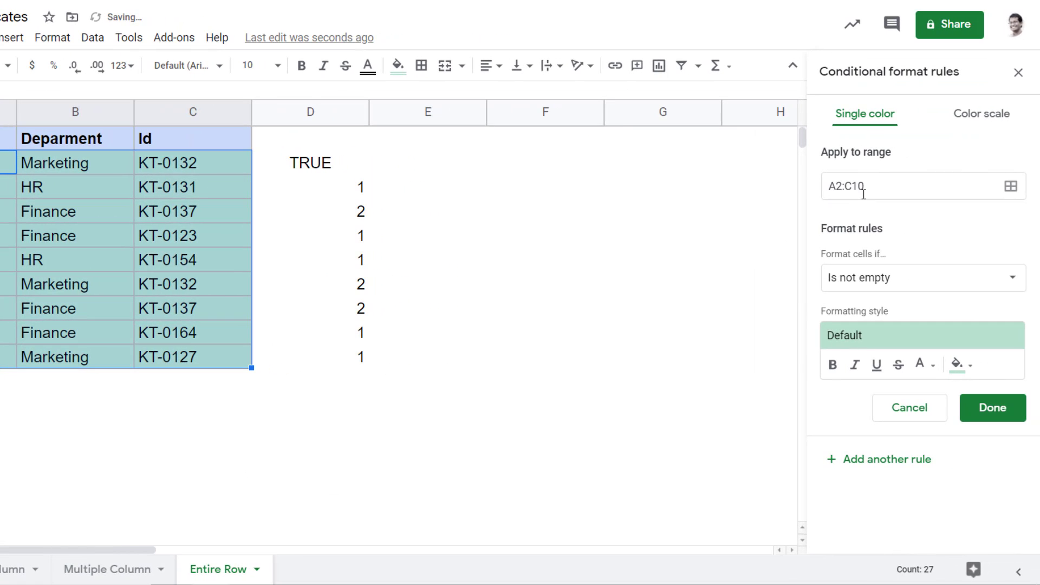
left_click(873, 286)
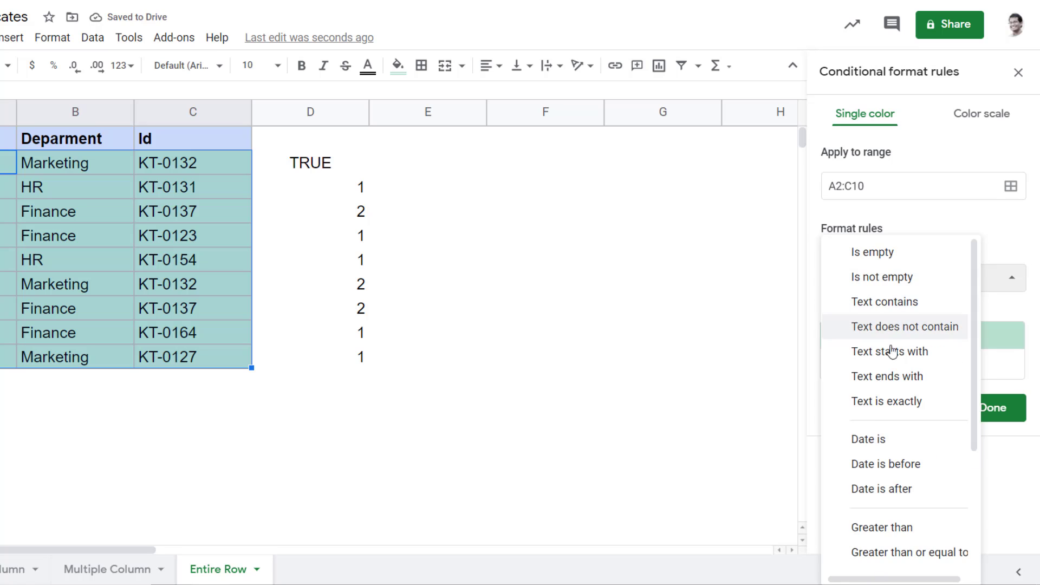
scroll(901, 488, "down", 3)
left_click(889, 551)
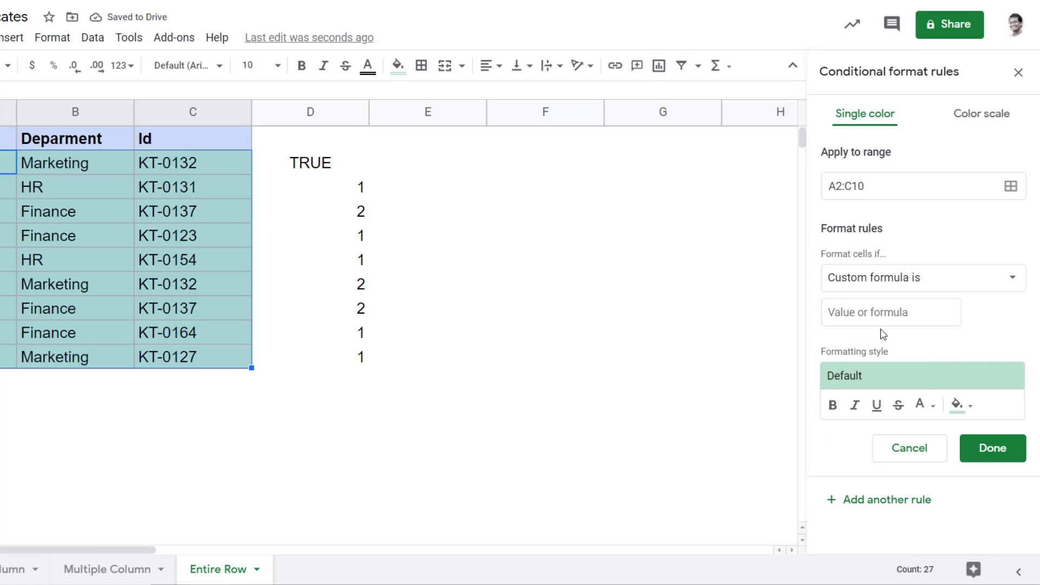
left_click(873, 318)
type("=COUNTIF(ARRAYFORMULA($A$2:$A$10&$B$2:$B$10&$C$2:$C$10),$A2&$B2&$C2)>1")
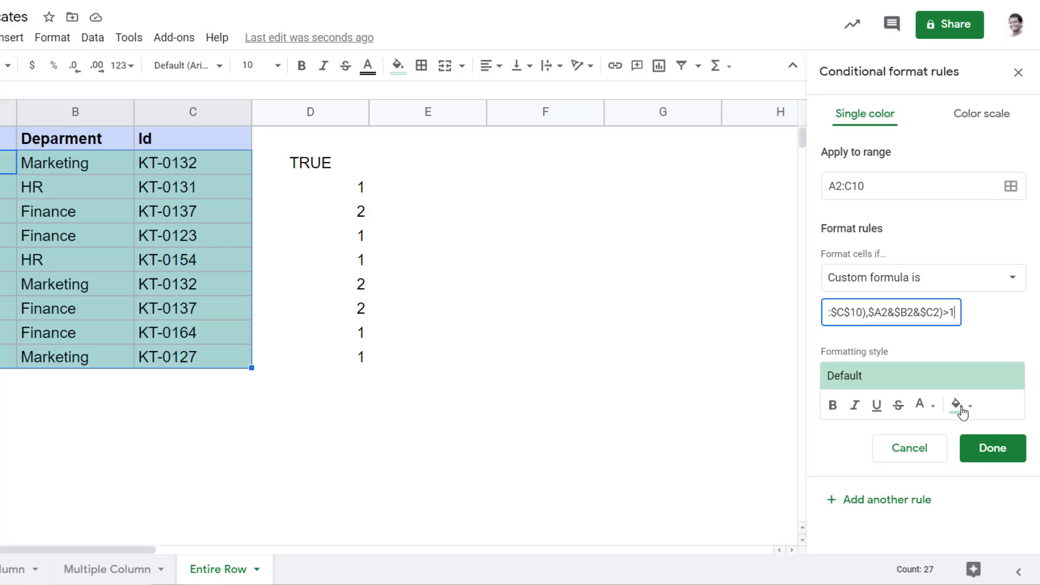
left_click(992, 447)
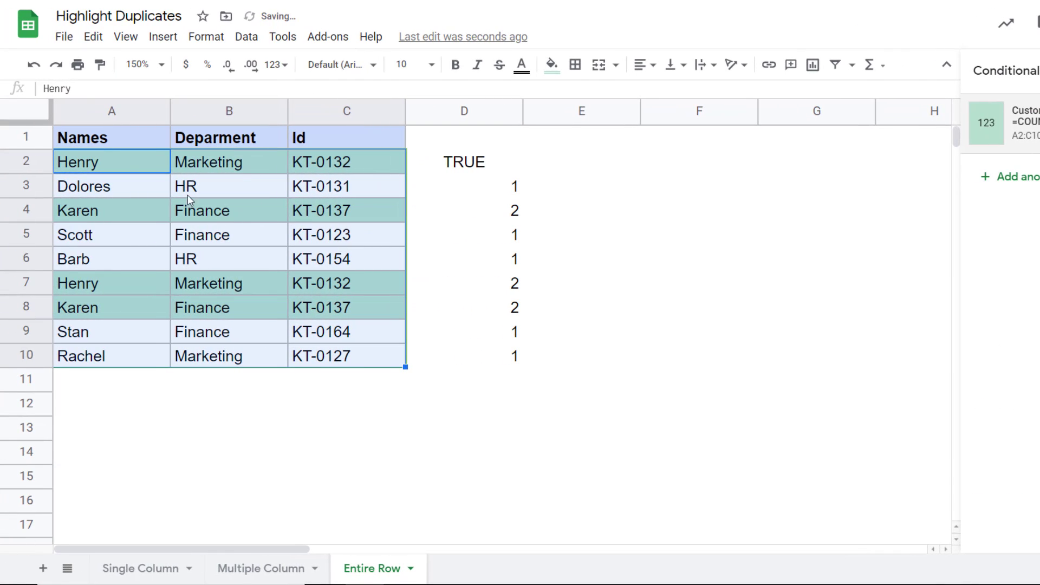
left_click_drag(121, 161, 311, 165)
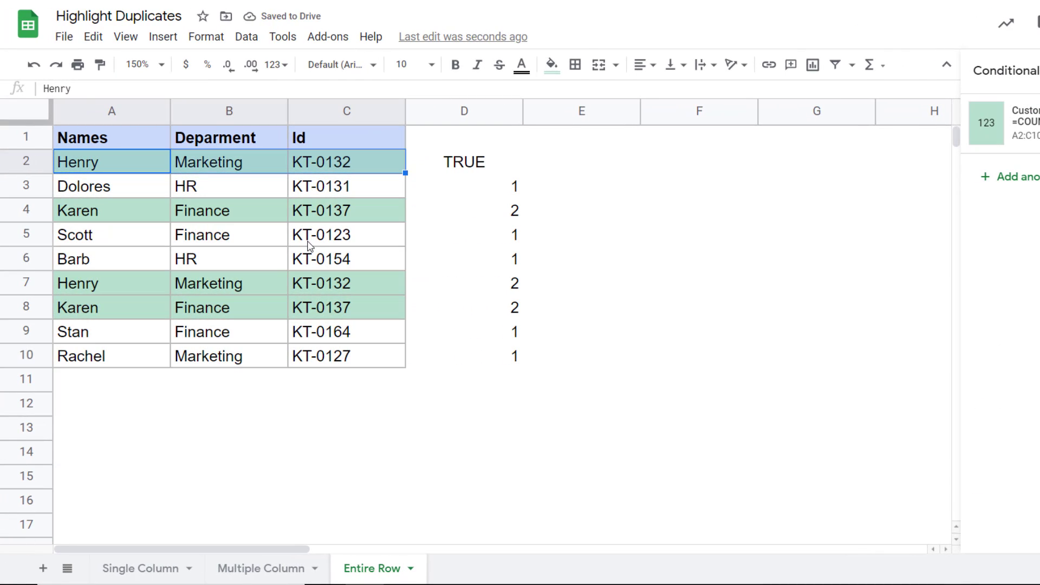